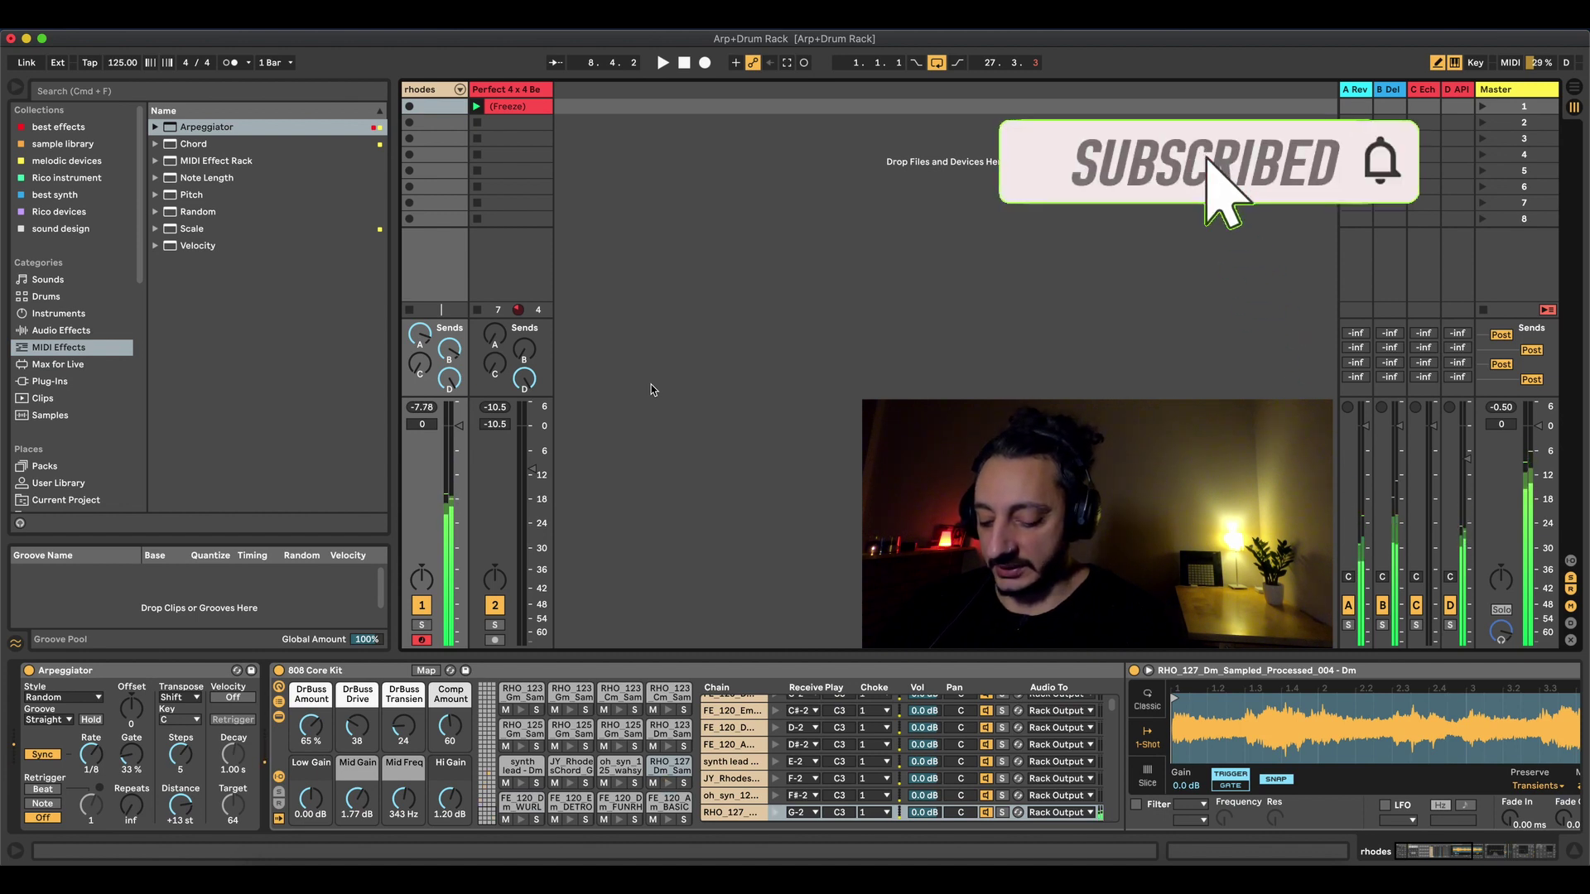
Step: Play the arpeggiated Rhodes Drum Rack from the start, then stop it after listening
key(space)
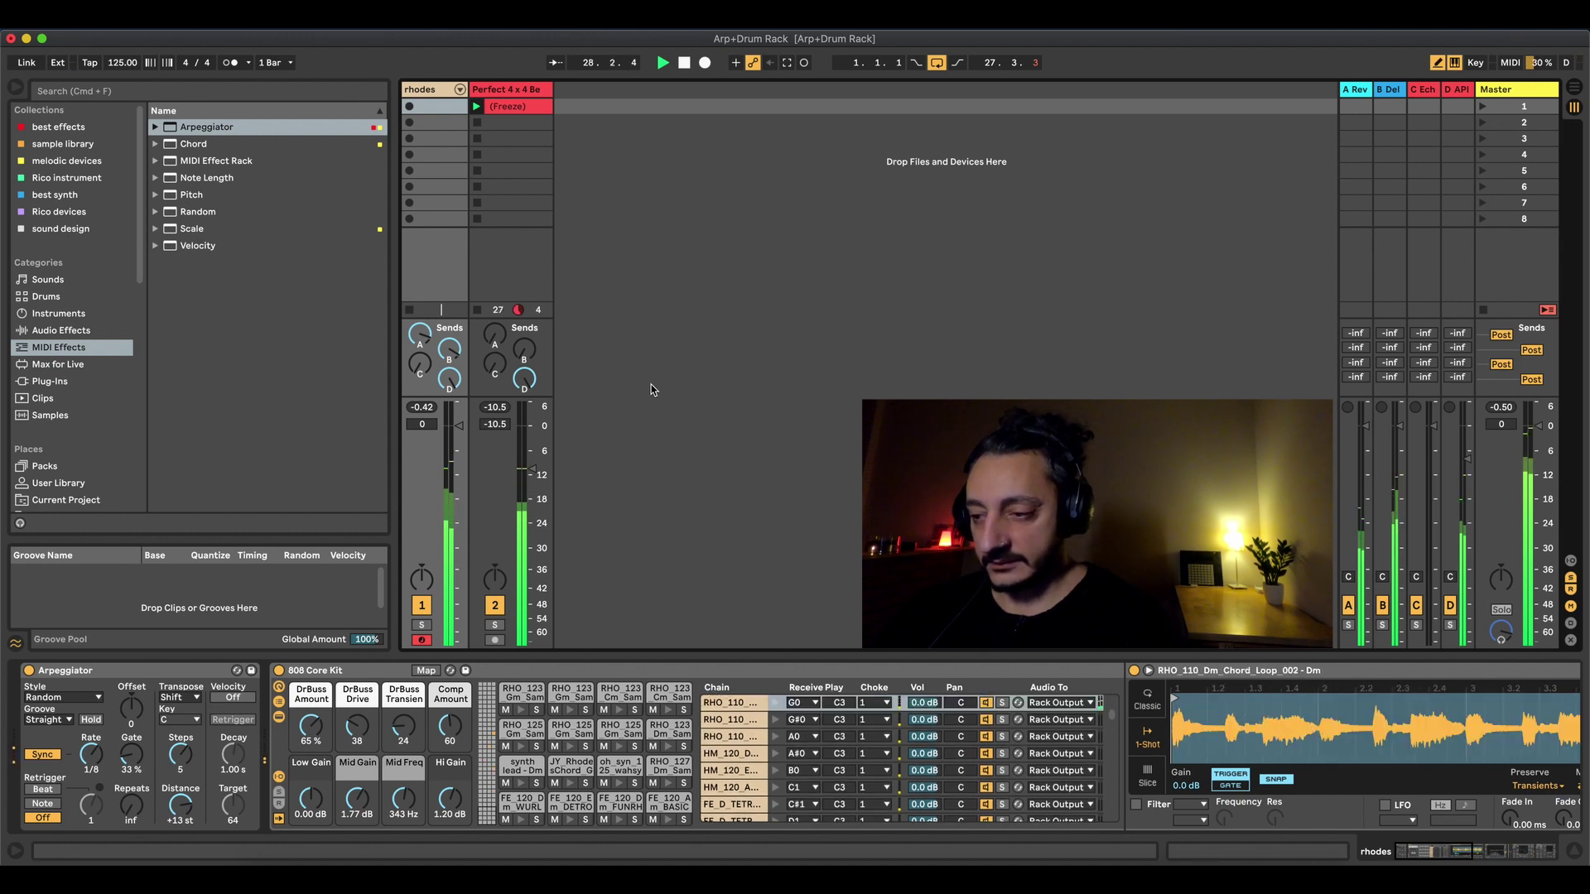
key(space)
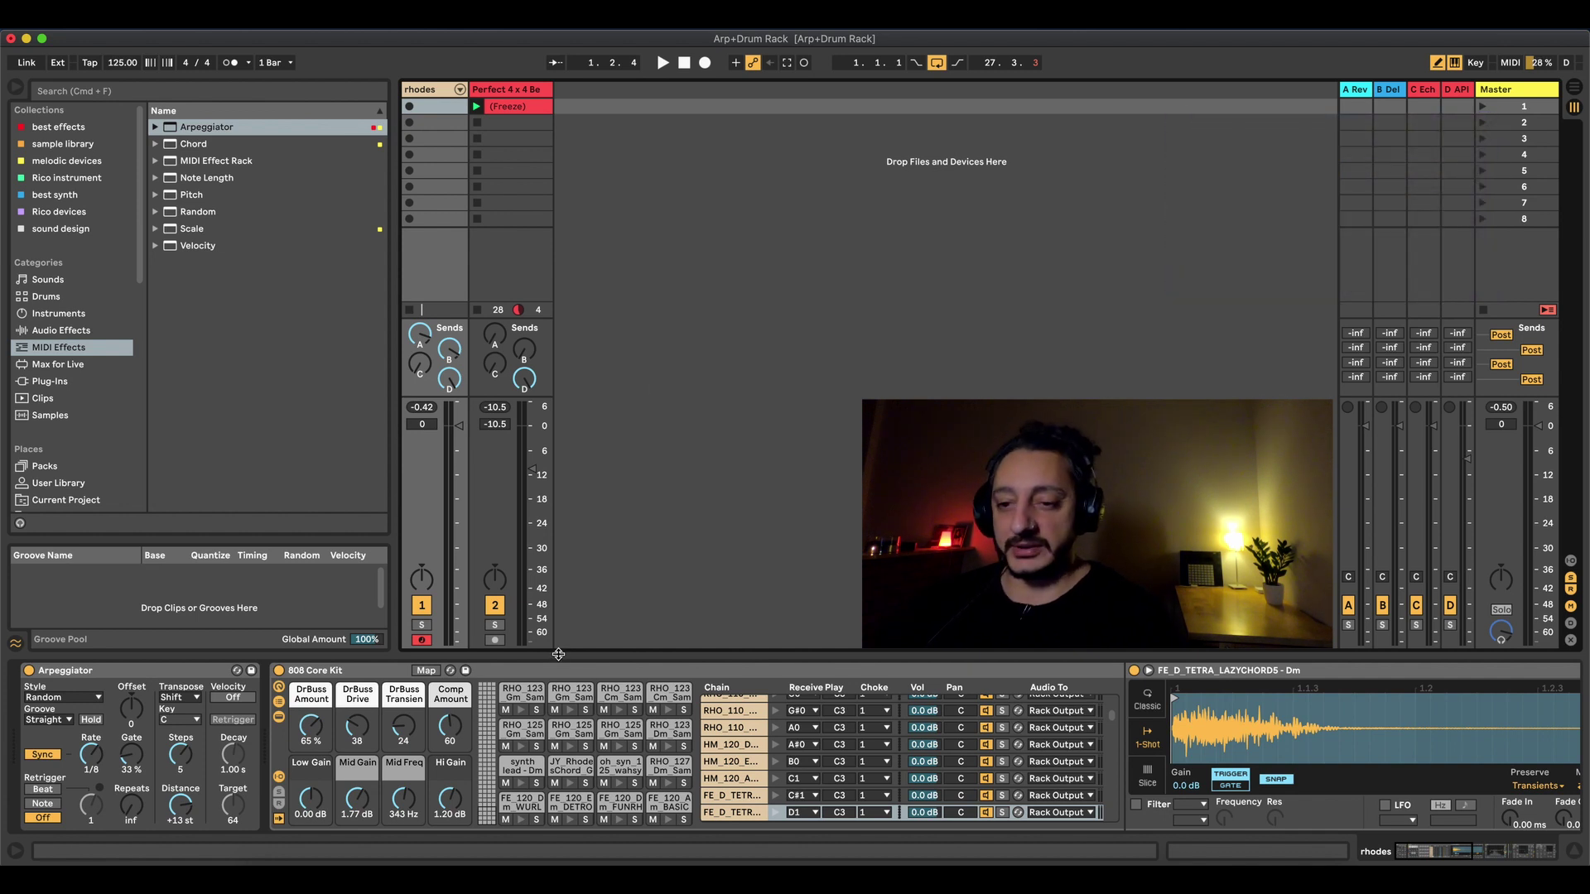
Step: Select all Drum Rack chains, try choke group 1, then clear the choke group again
scroll(739, 729, up, 5)
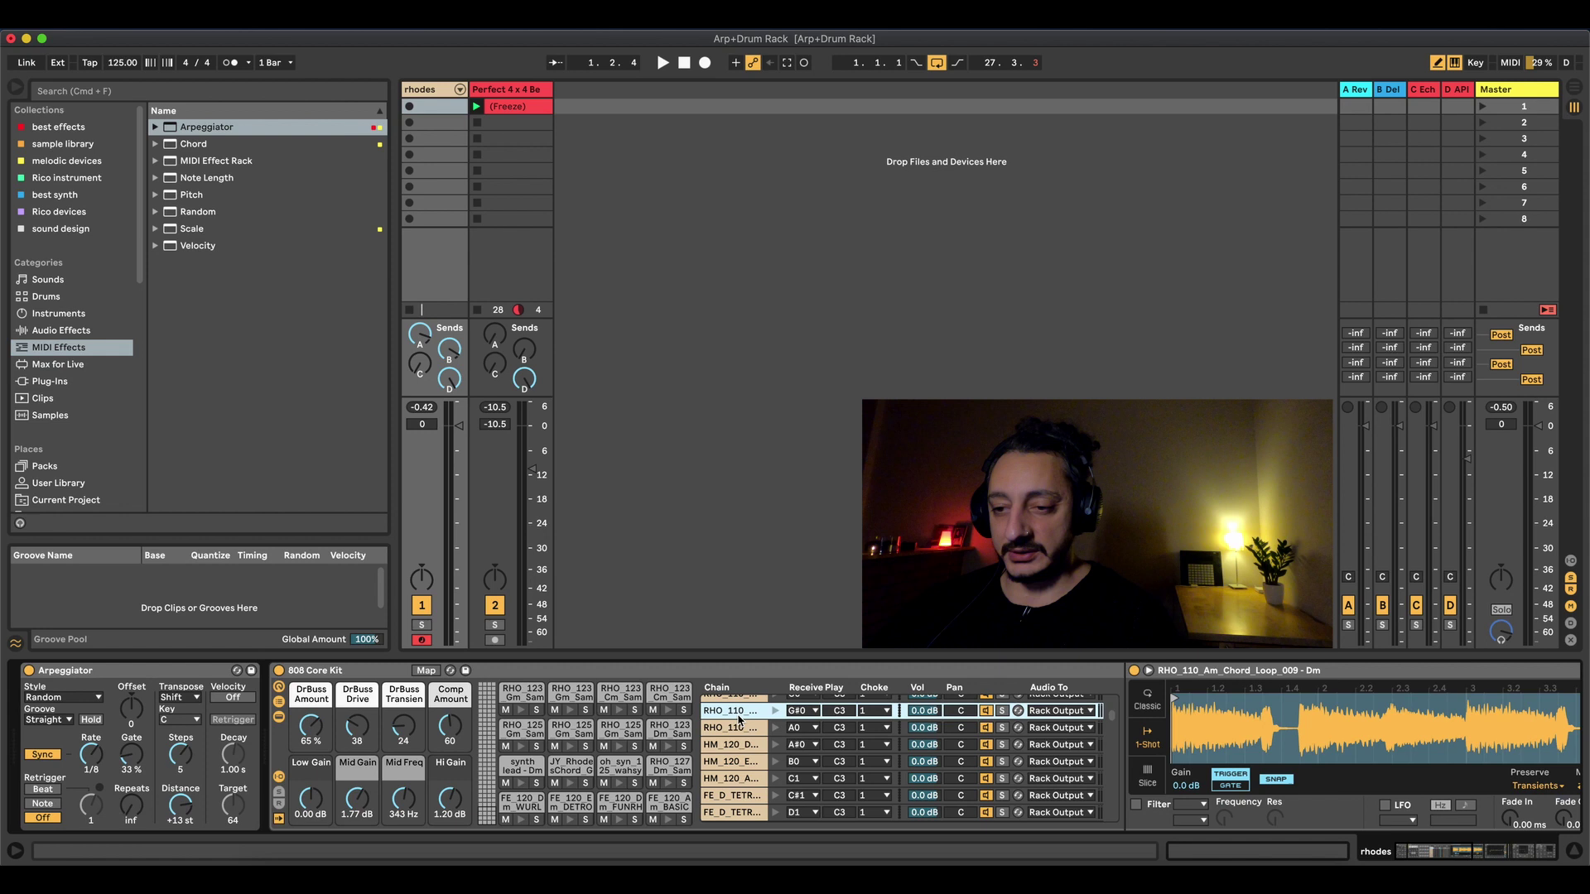
click(739, 713)
key(super+a)
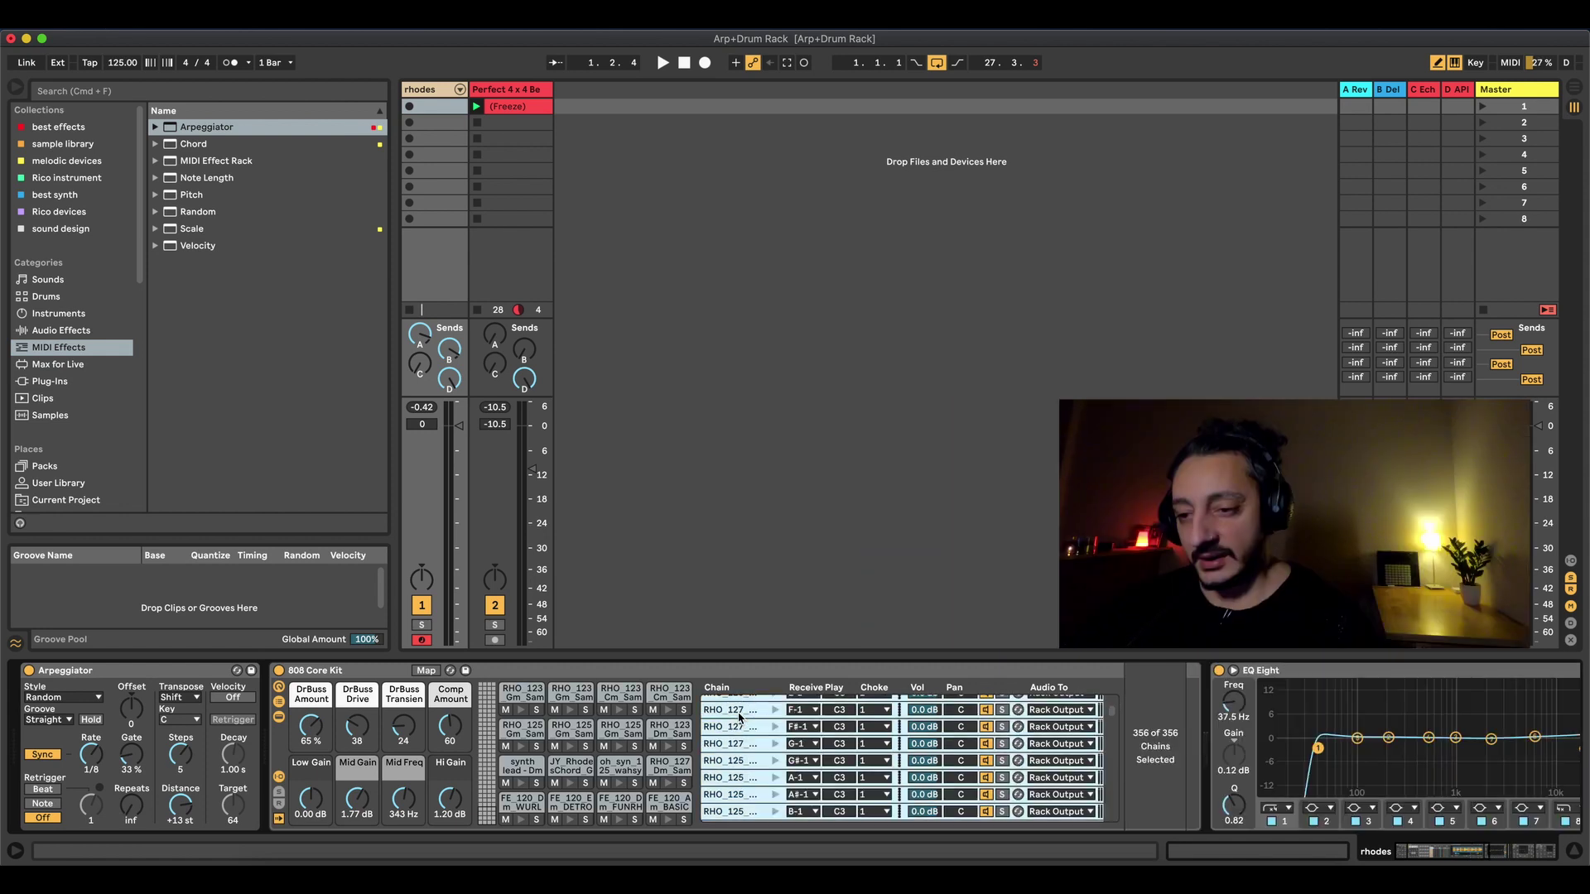
click(871, 718)
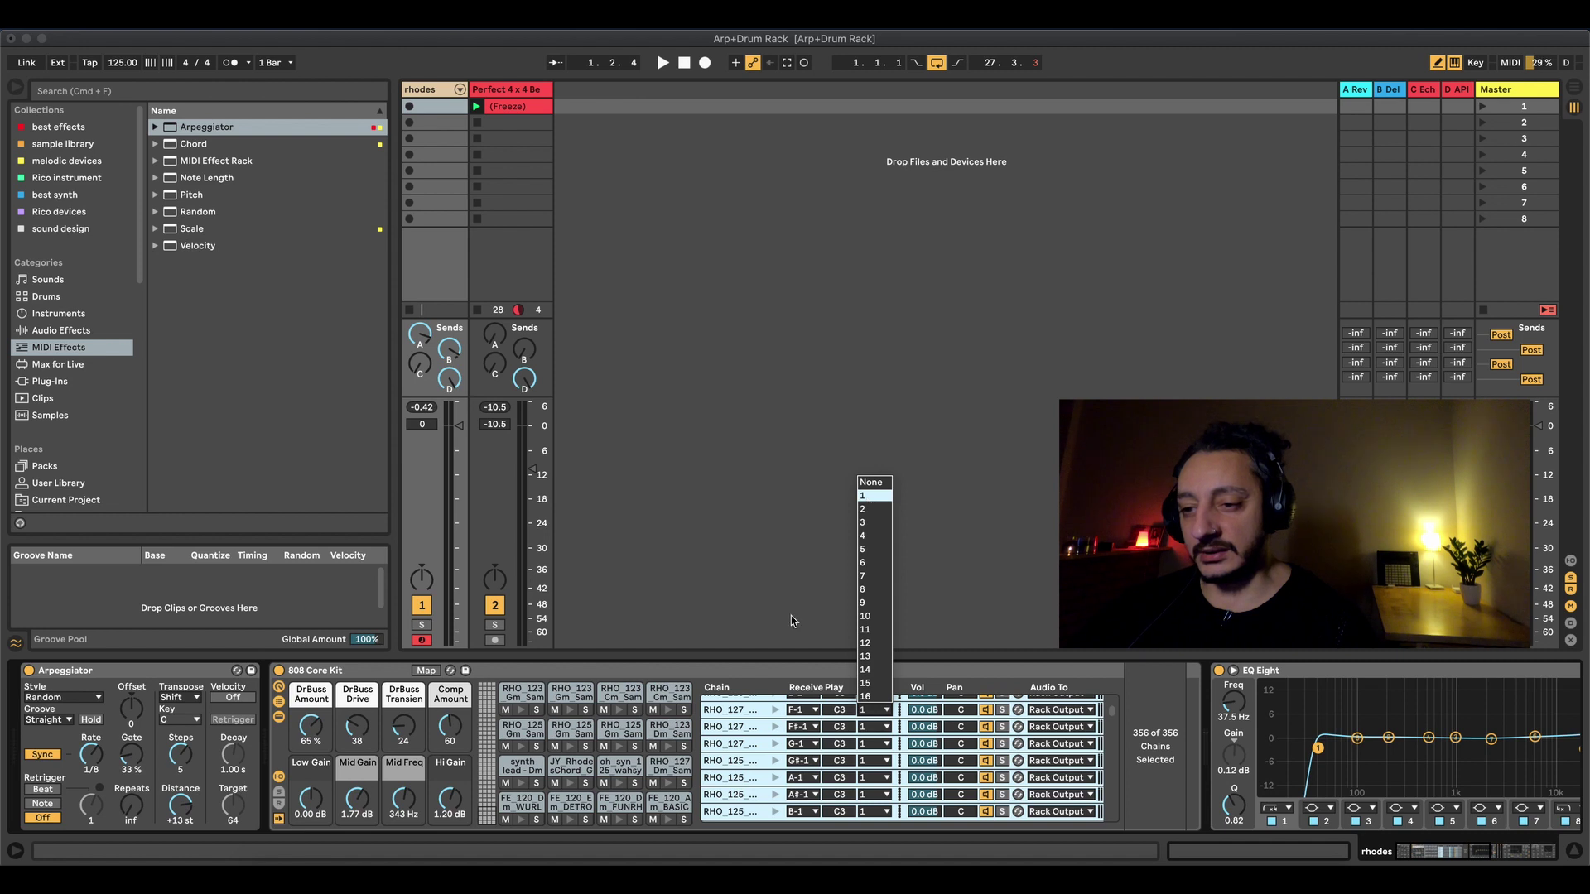
click(866, 497)
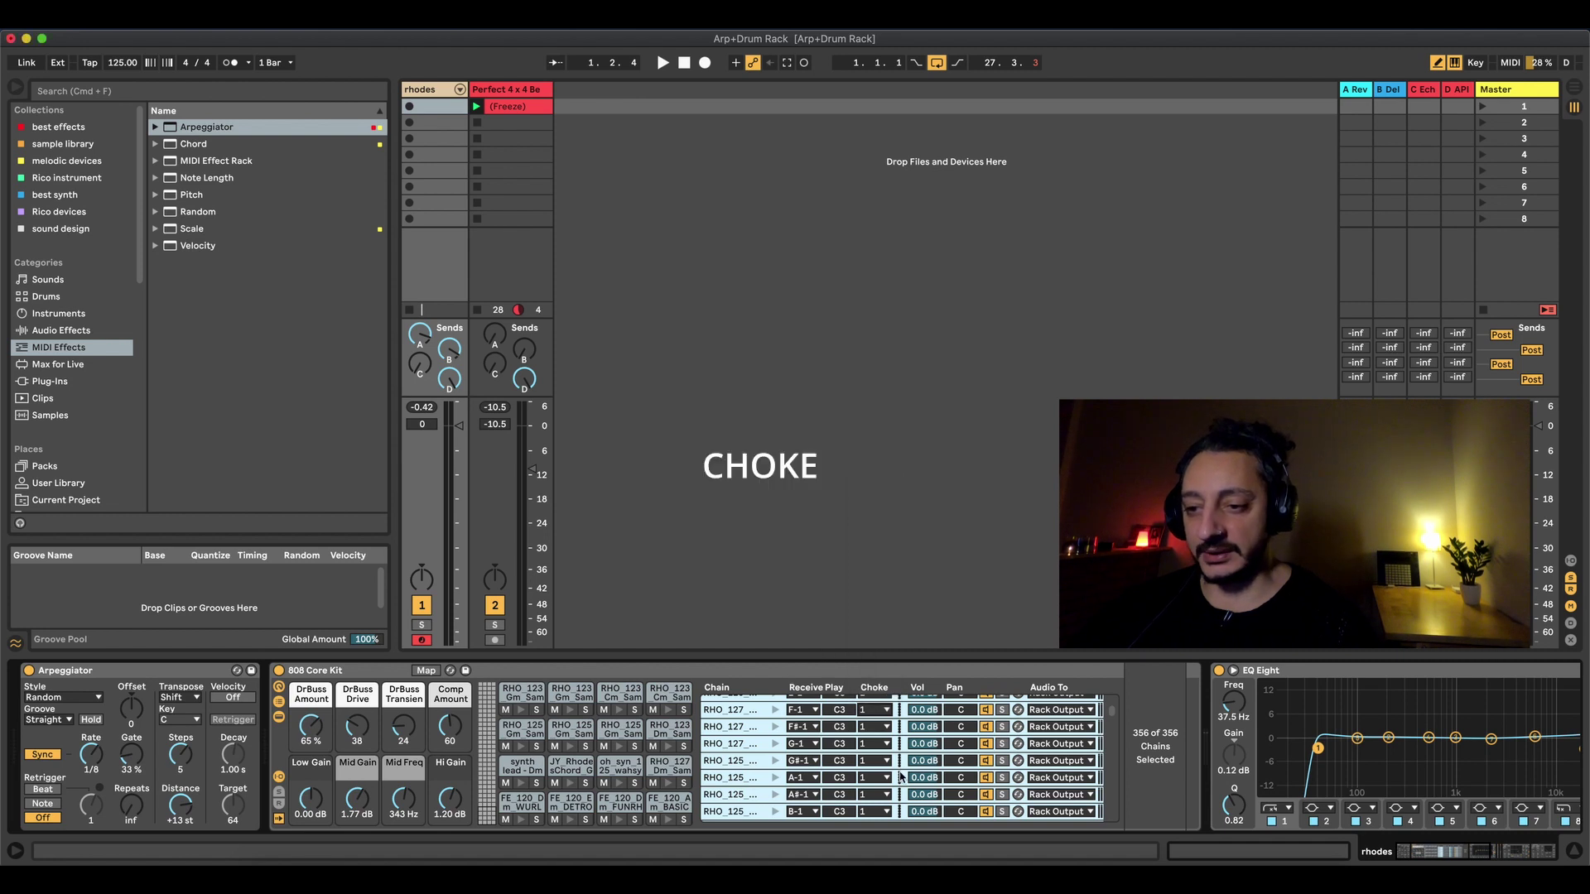
click(883, 709)
click(870, 482)
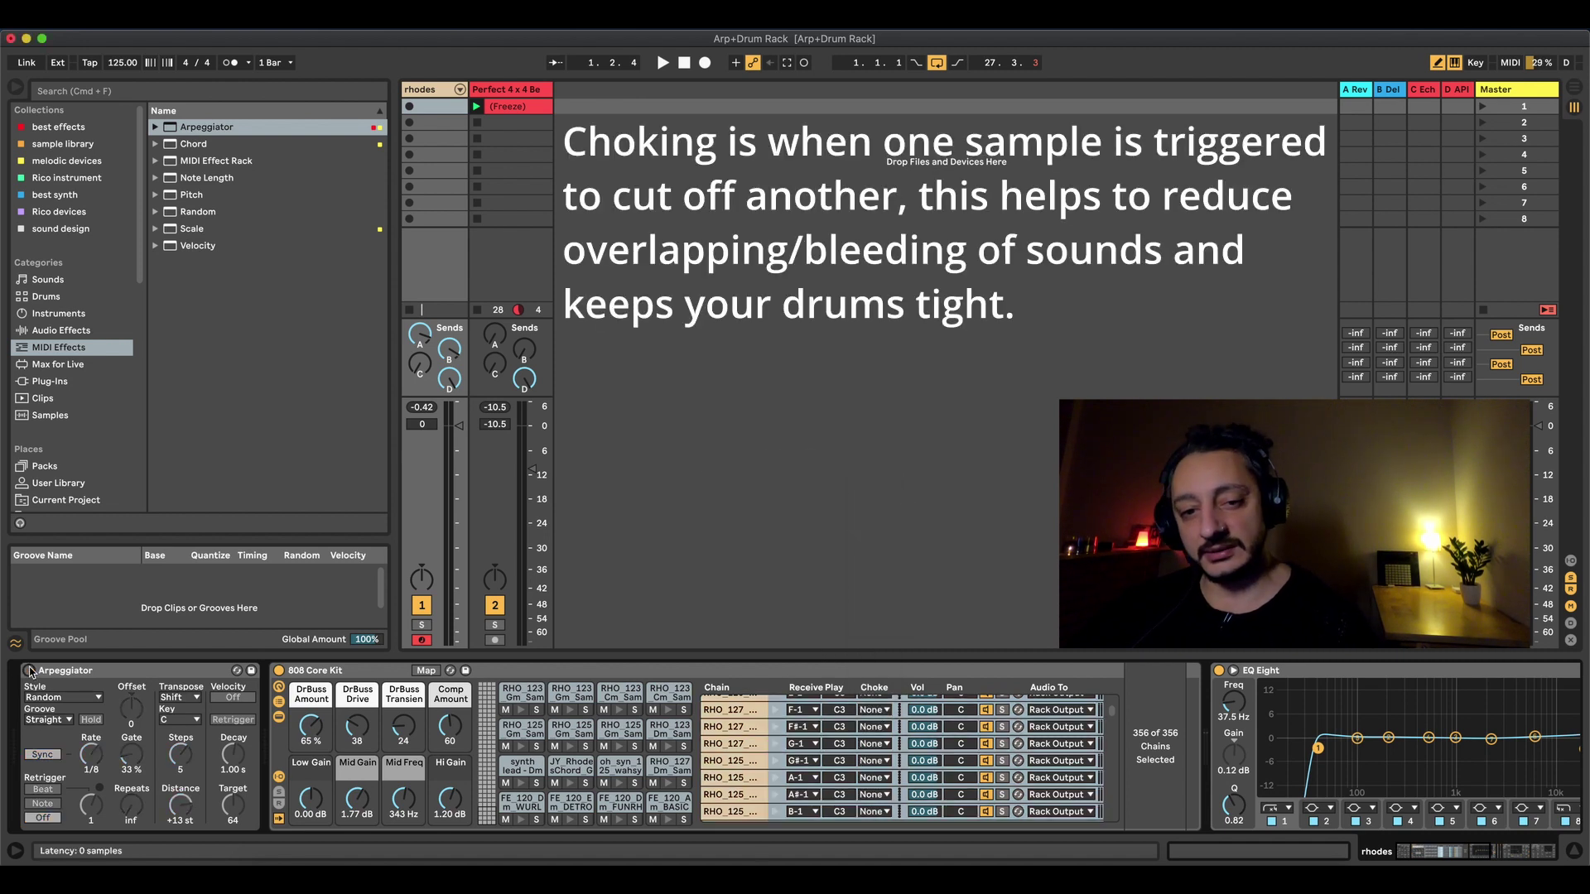
Step: Reassign all 356 chains to choke group 1 and switch the Arpeggiator on
click(760, 710)
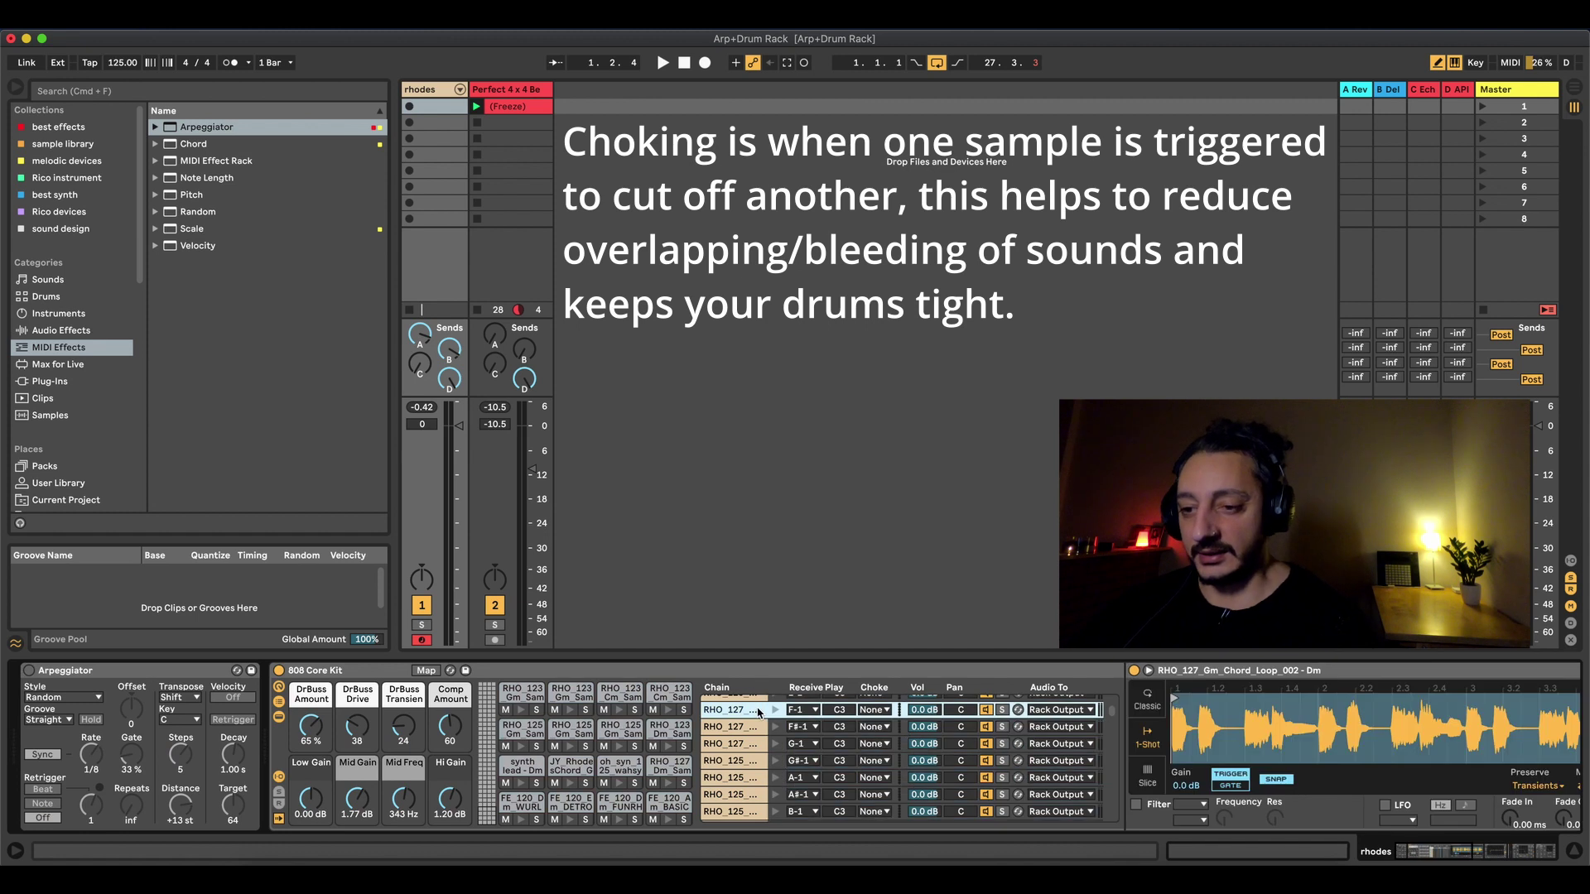
key(Down)
key(Down)
key(Down)
key(Down)
key(Down)
key(Down)
key(Down)
key(Down)
key(Down)
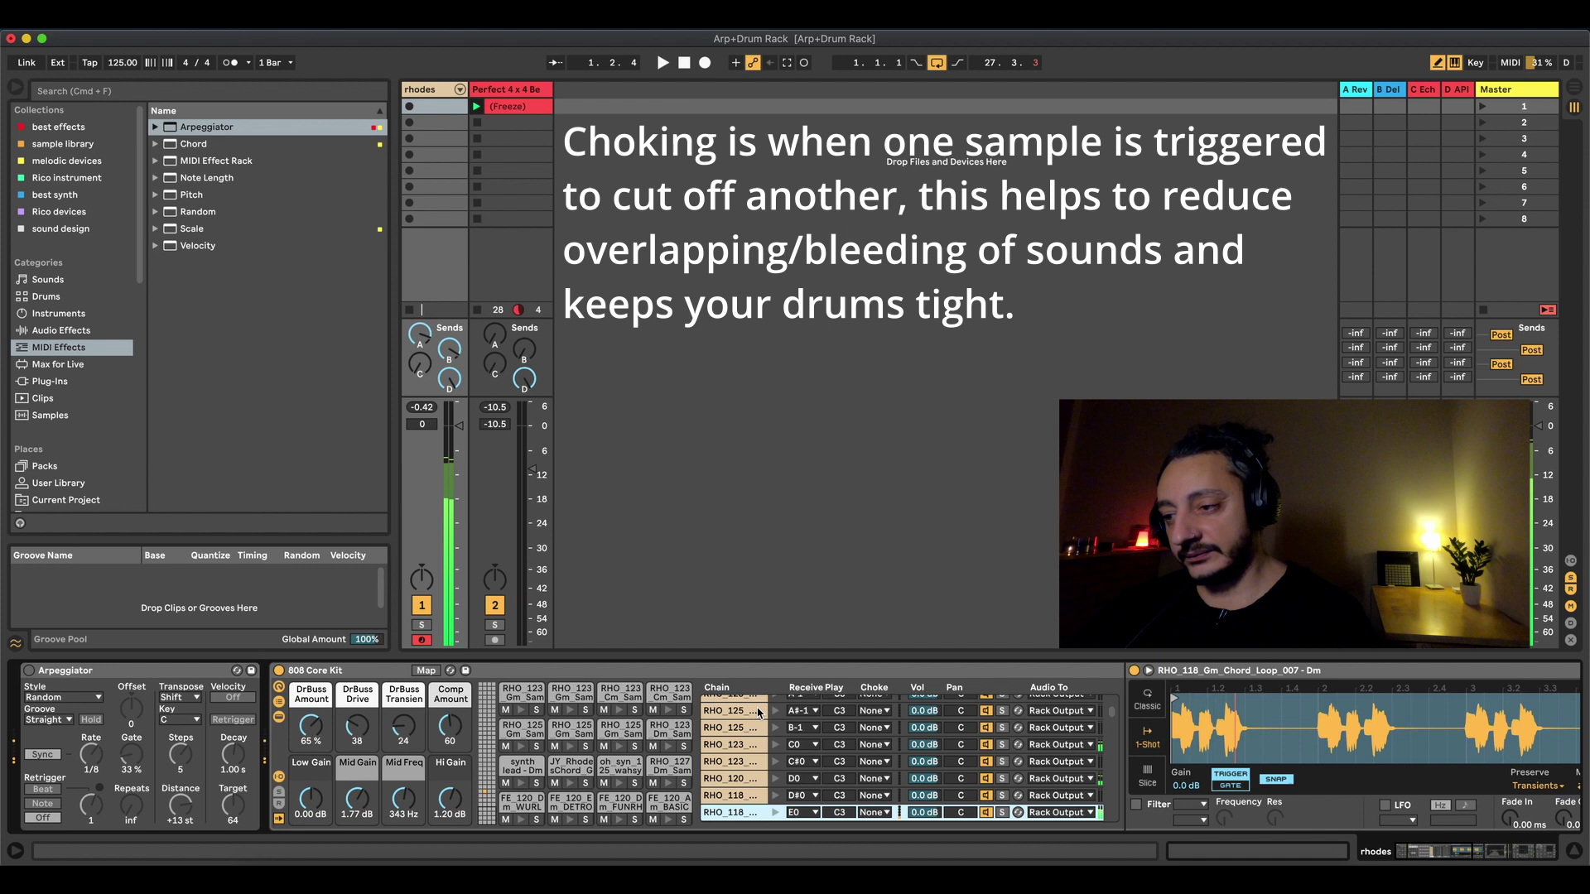
key(Down)
key(Down)
key(Down)
key(Down)
key(Down)
key(Down)
key(Down)
click(759, 711)
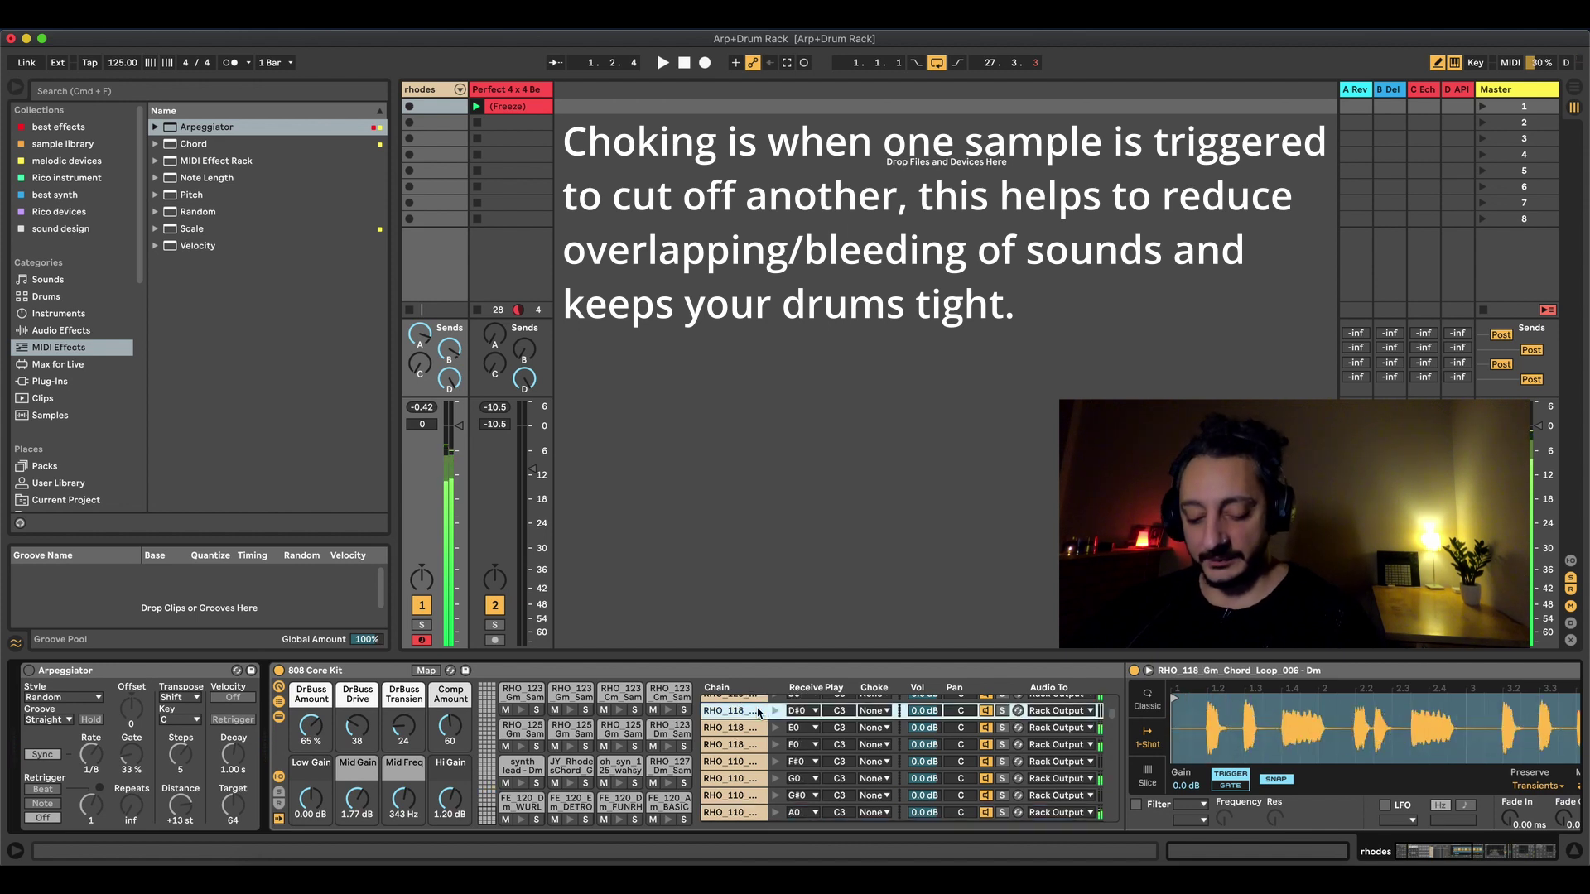
key(super+a)
click(871, 710)
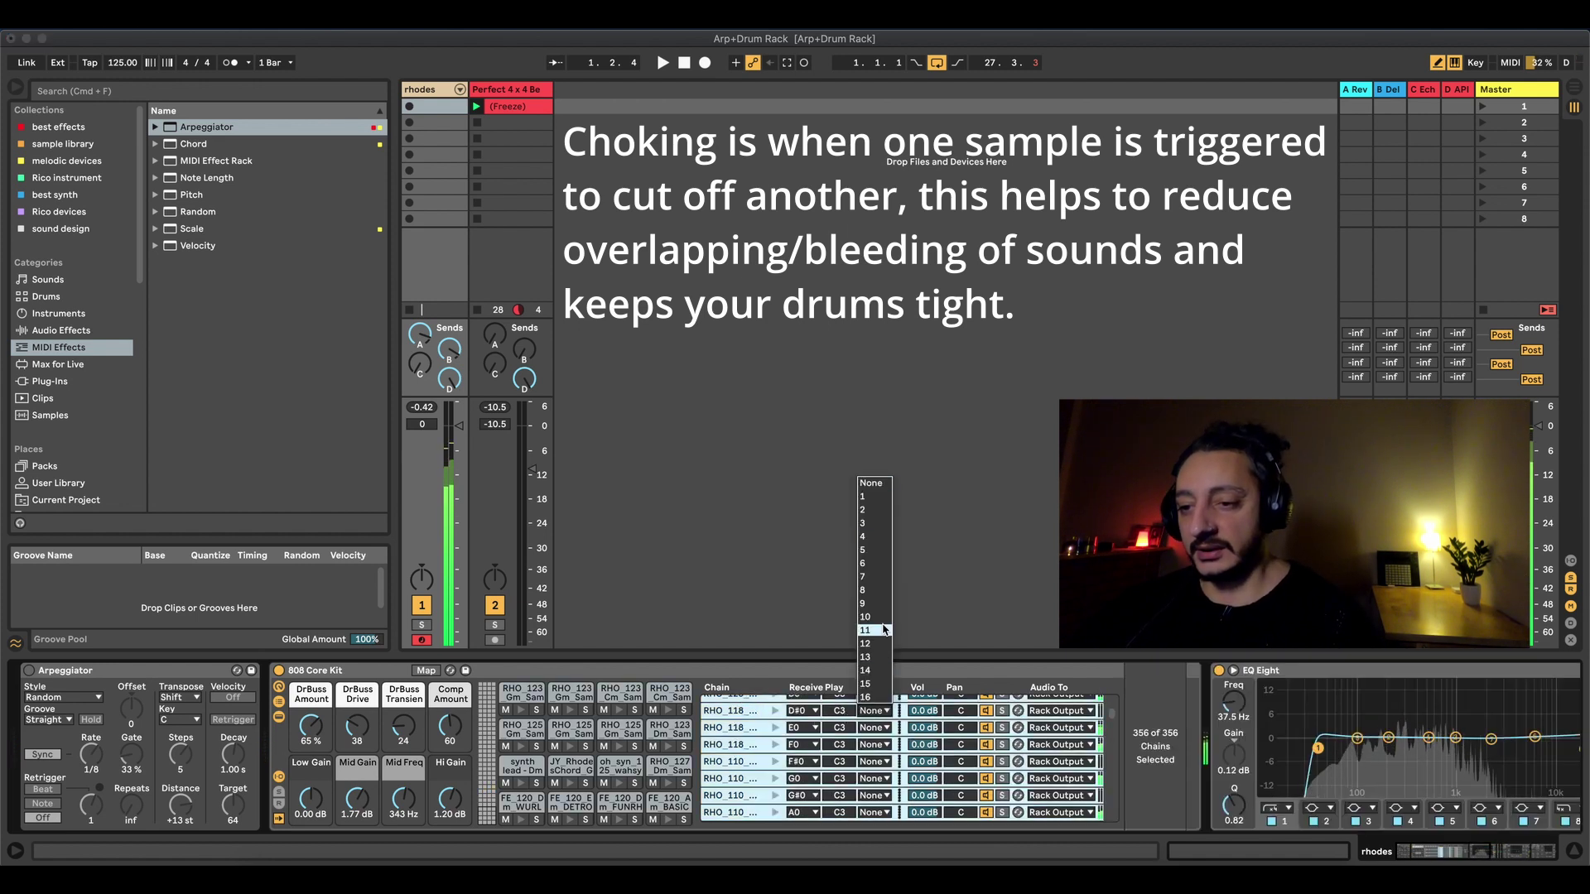
click(886, 497)
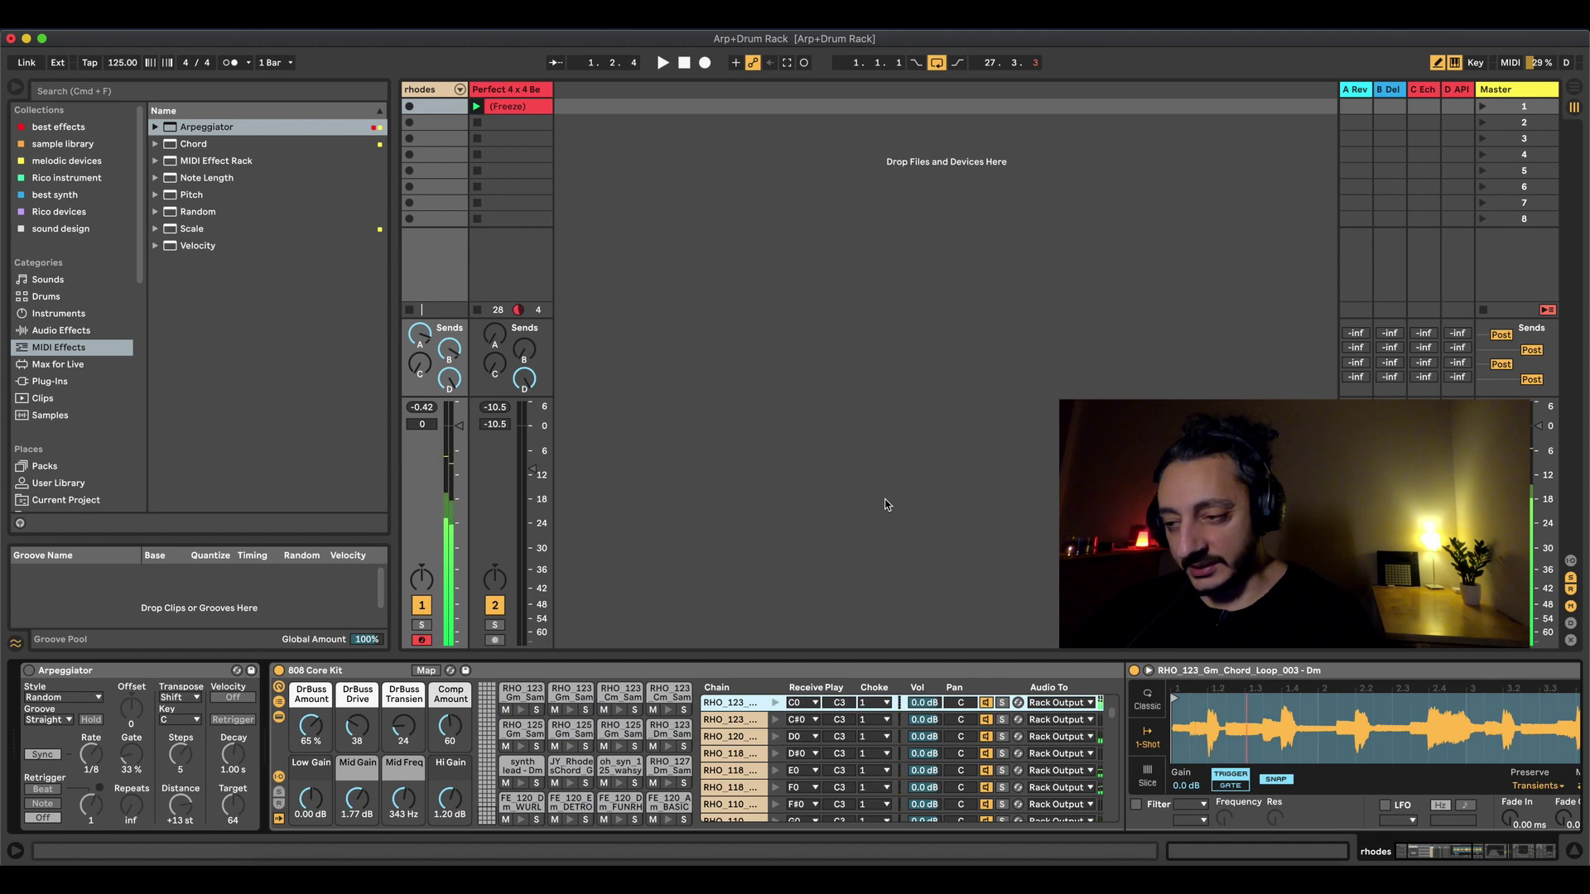
click(348, 670)
click(28, 671)
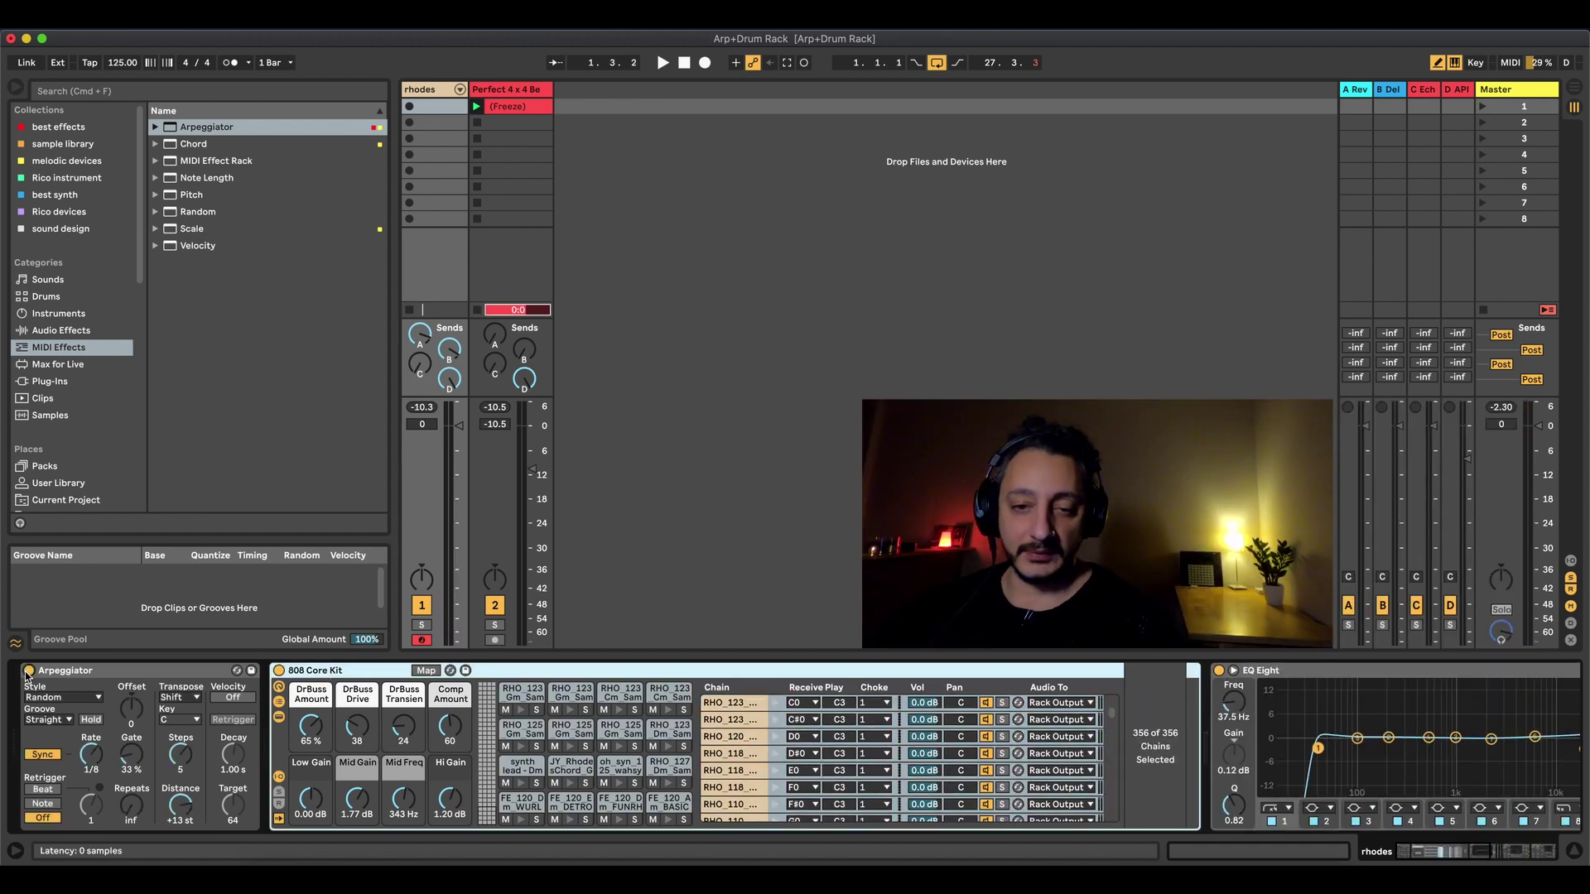
Step: Delete the Arpeggiator and restore it at defaults: Up style, 1/16 rate, 50% gate
click(122, 683)
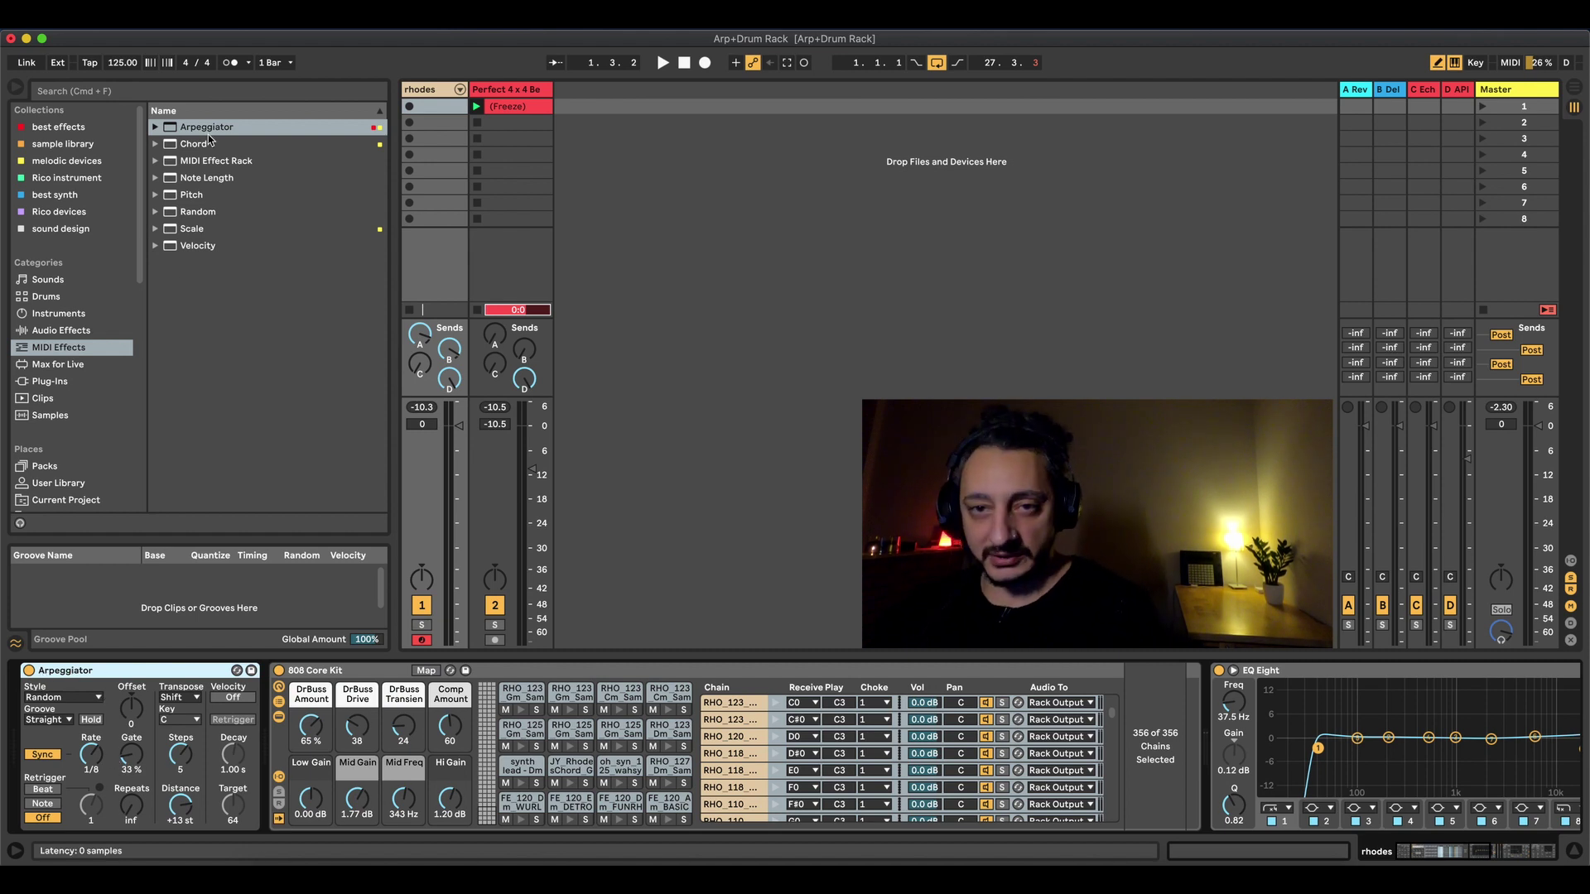
key(Delete)
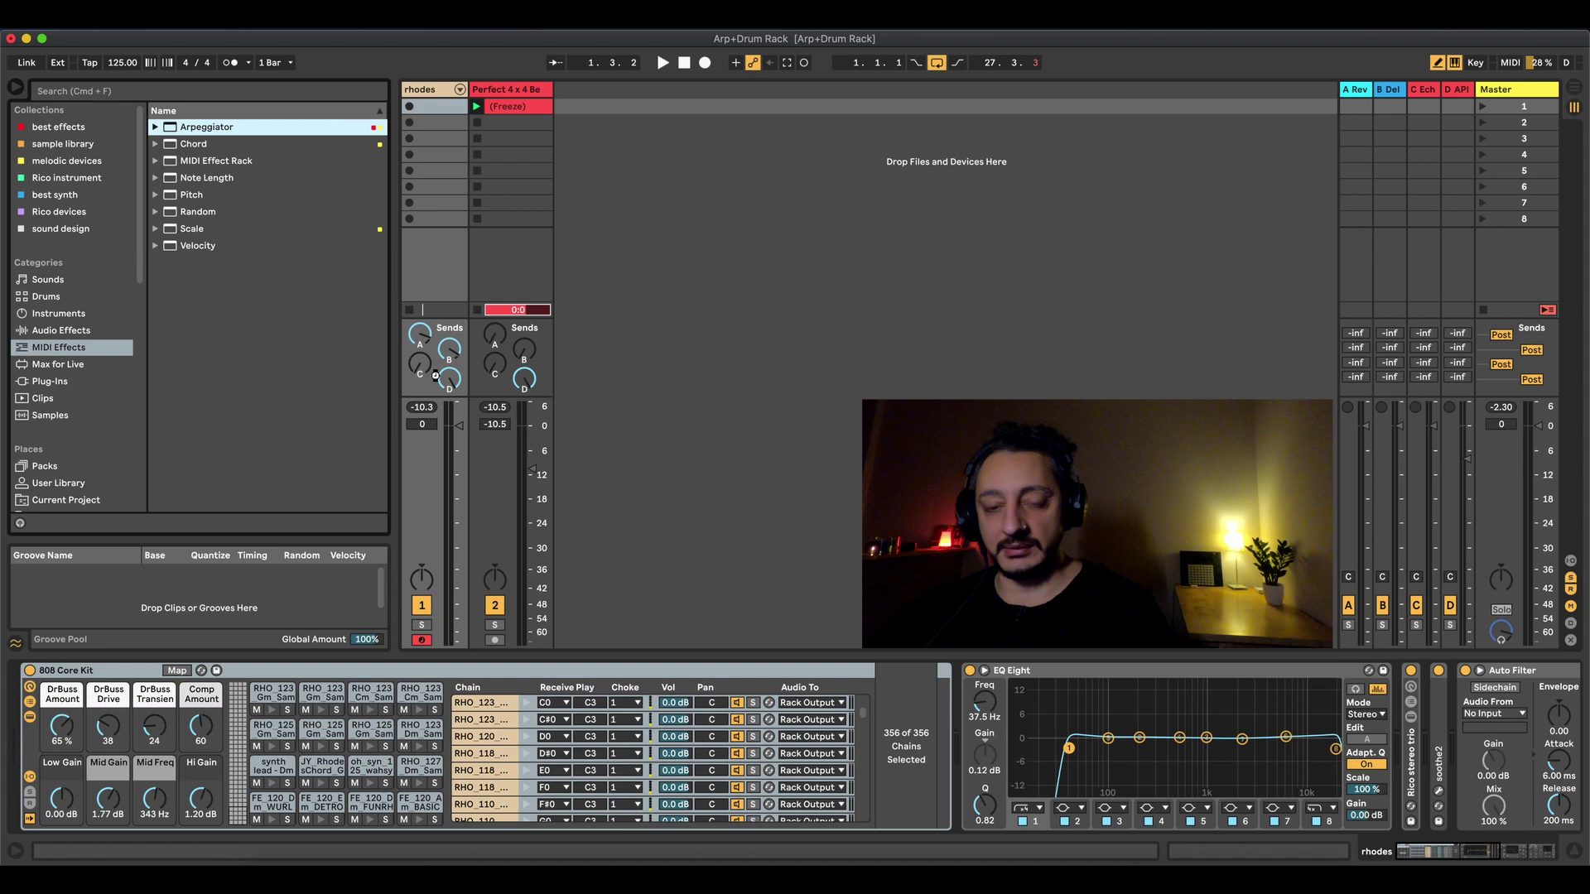
key(super+z)
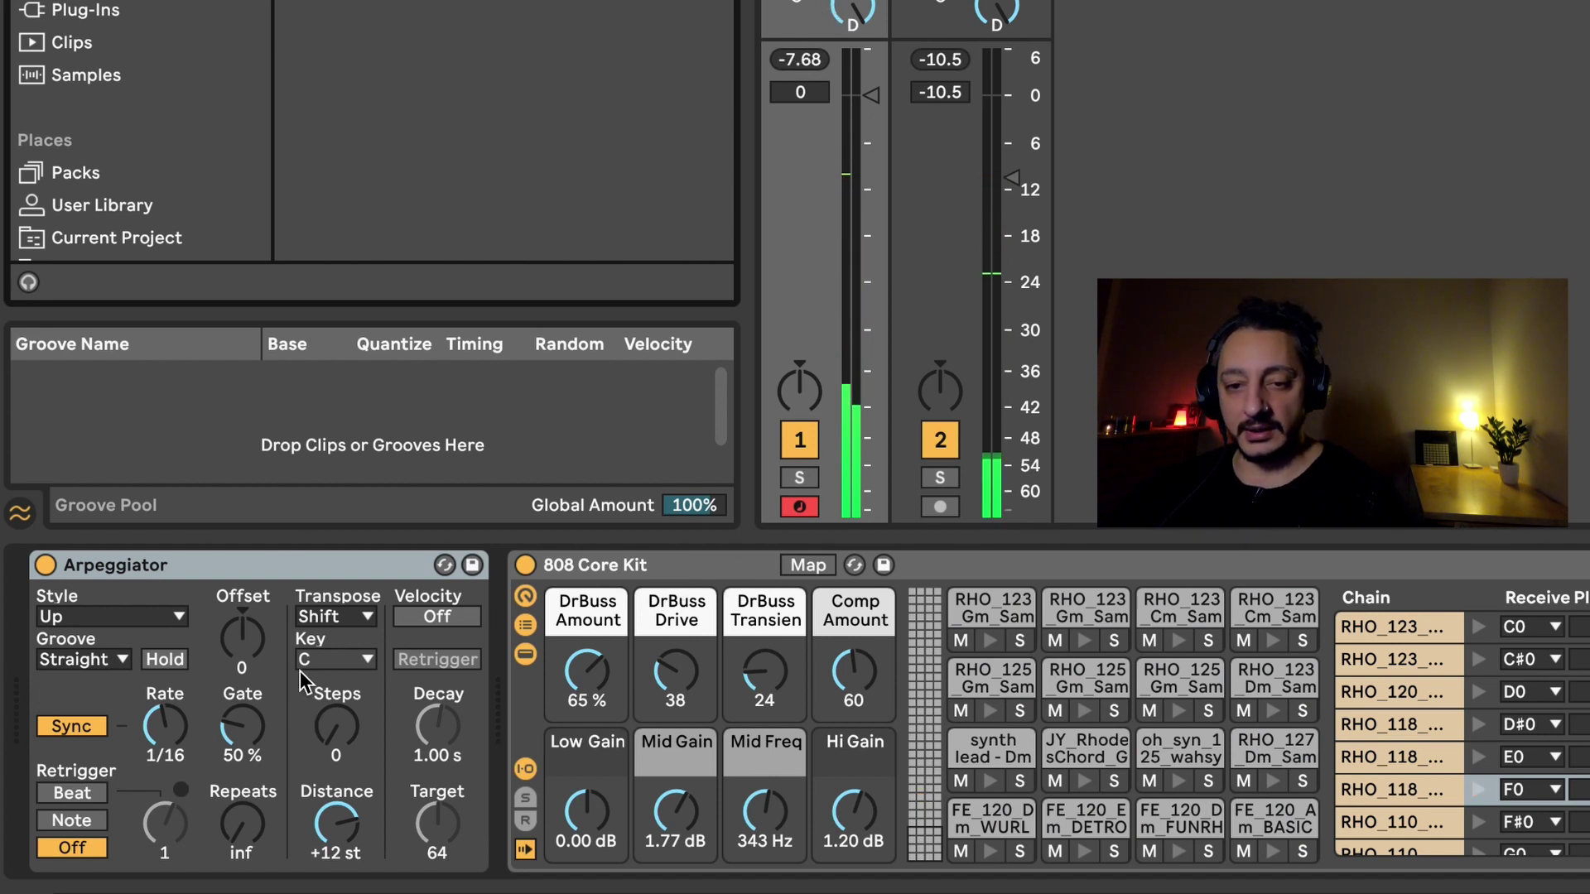
Step: Give the Arpeggiator 4 transpose steps and, after trying Random and Play Order, choose UpDown style
click(343, 722)
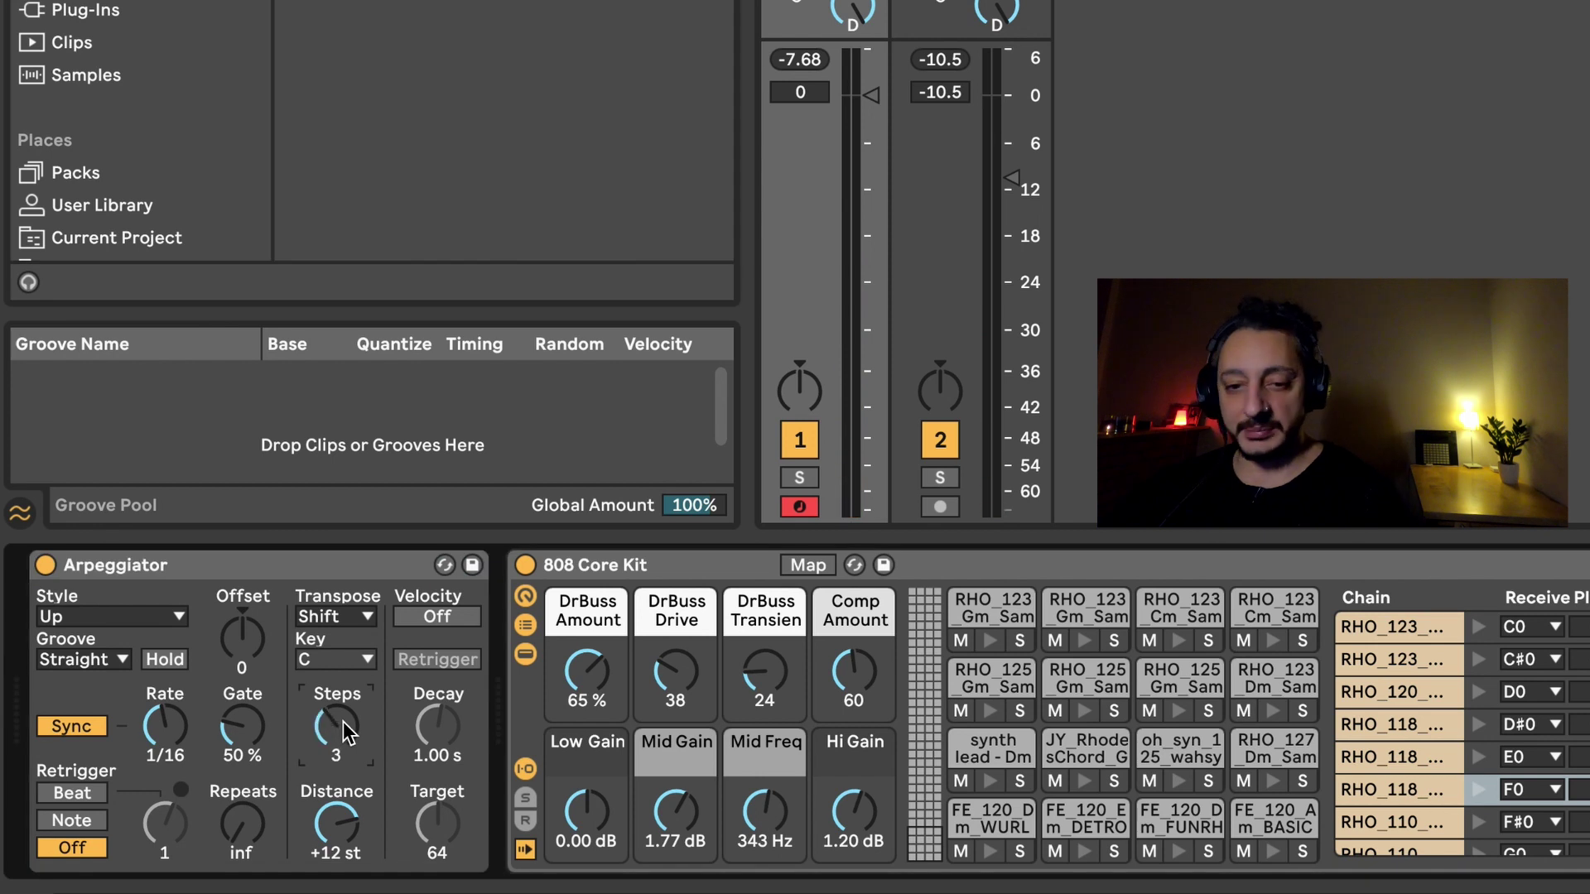
key(Up)
key(Up)
key(Up)
key(Up)
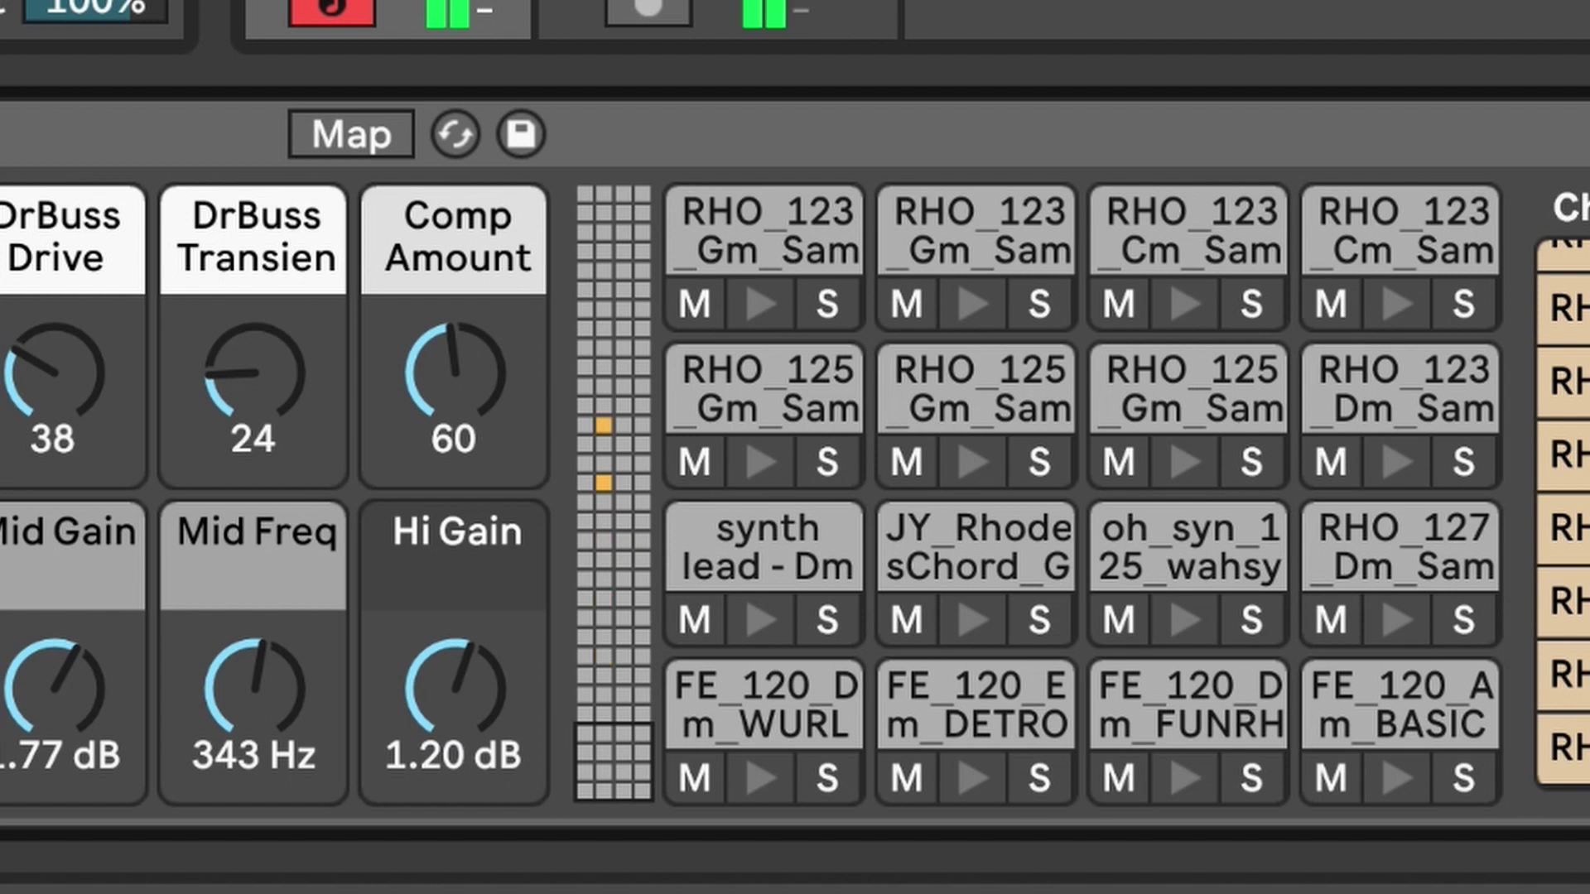
click(132, 617)
click(108, 543)
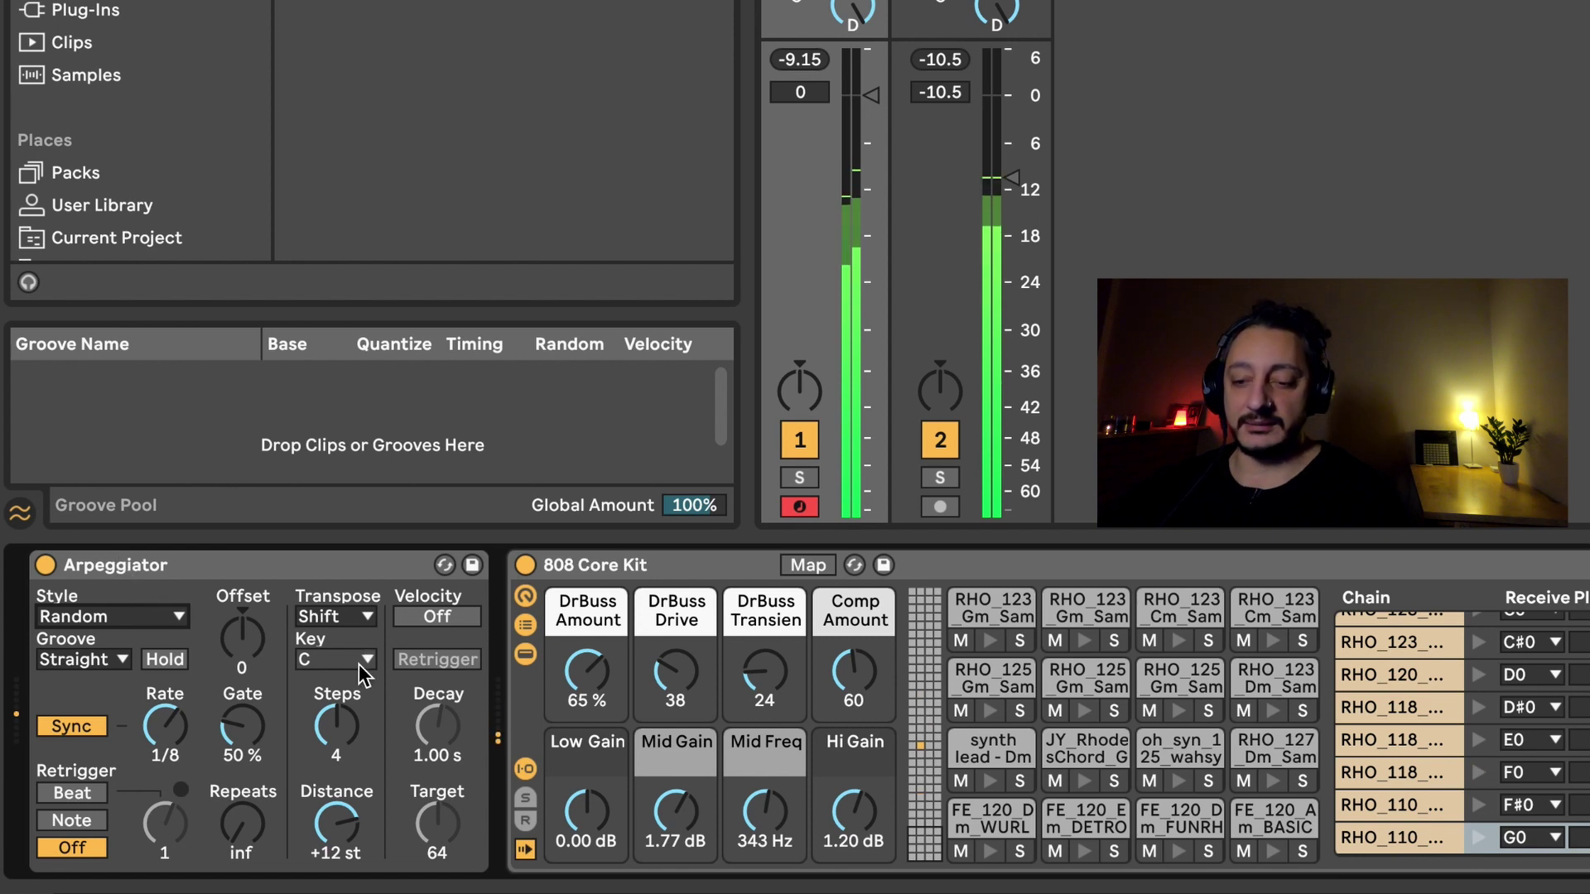
click(139, 623)
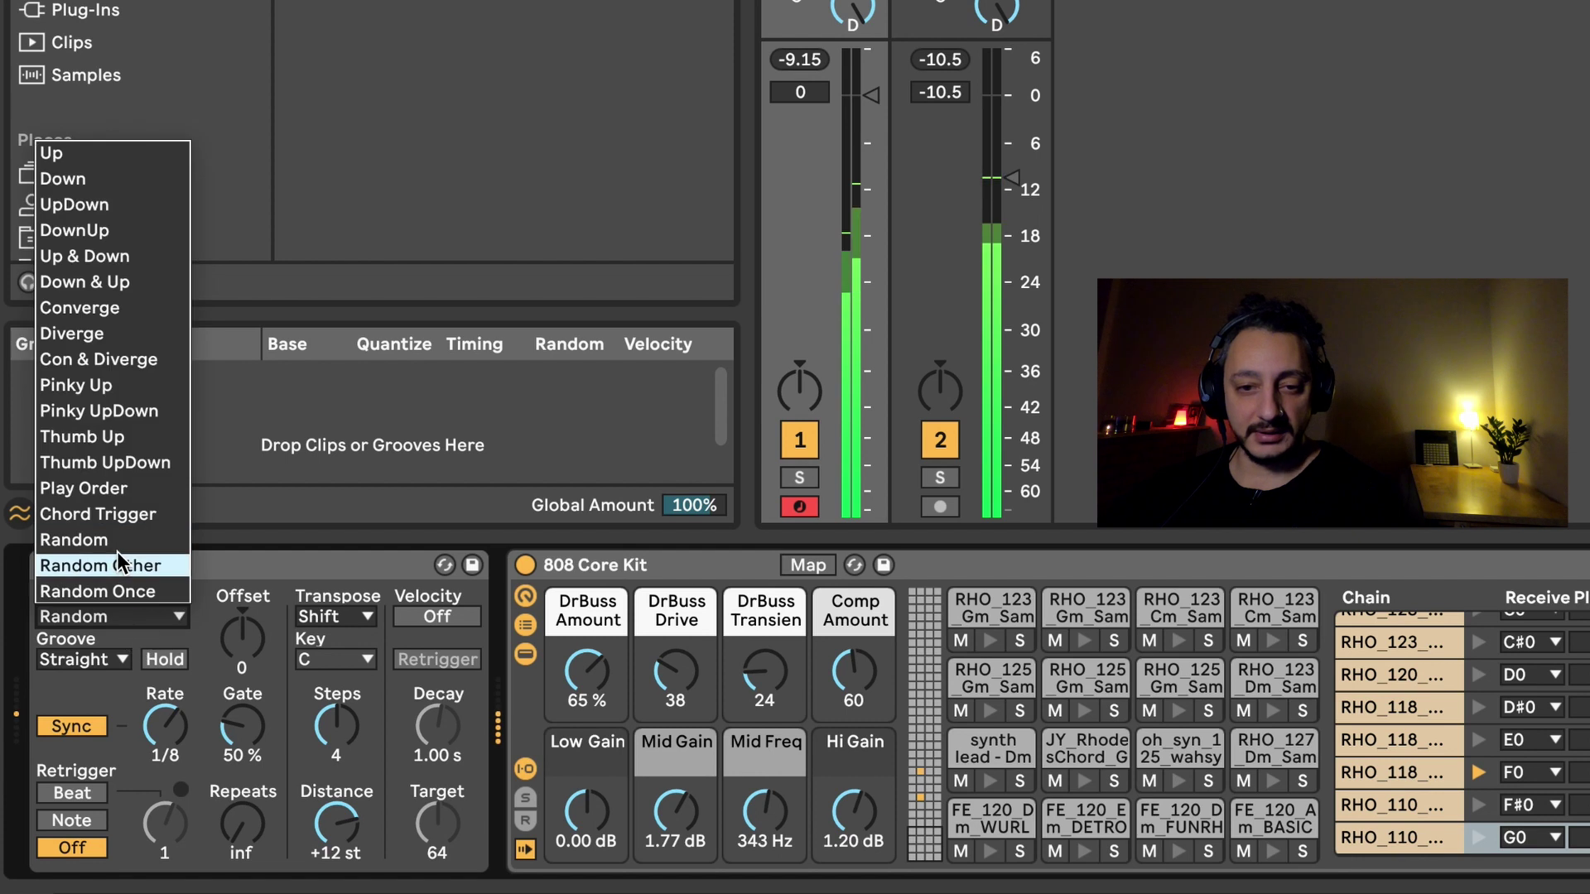
click(103, 480)
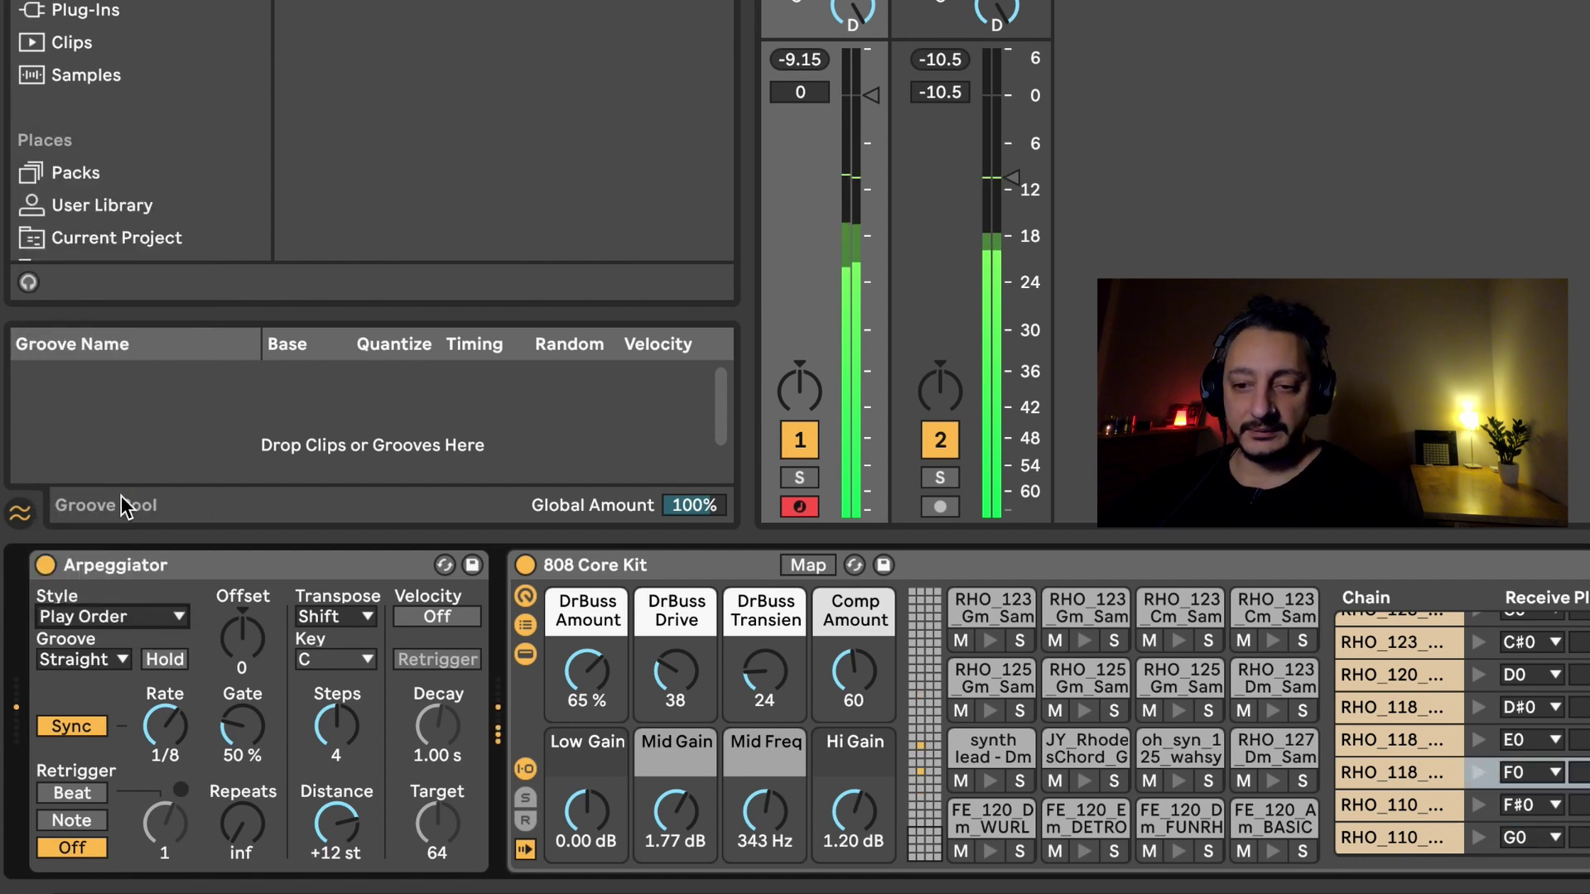
click(130, 616)
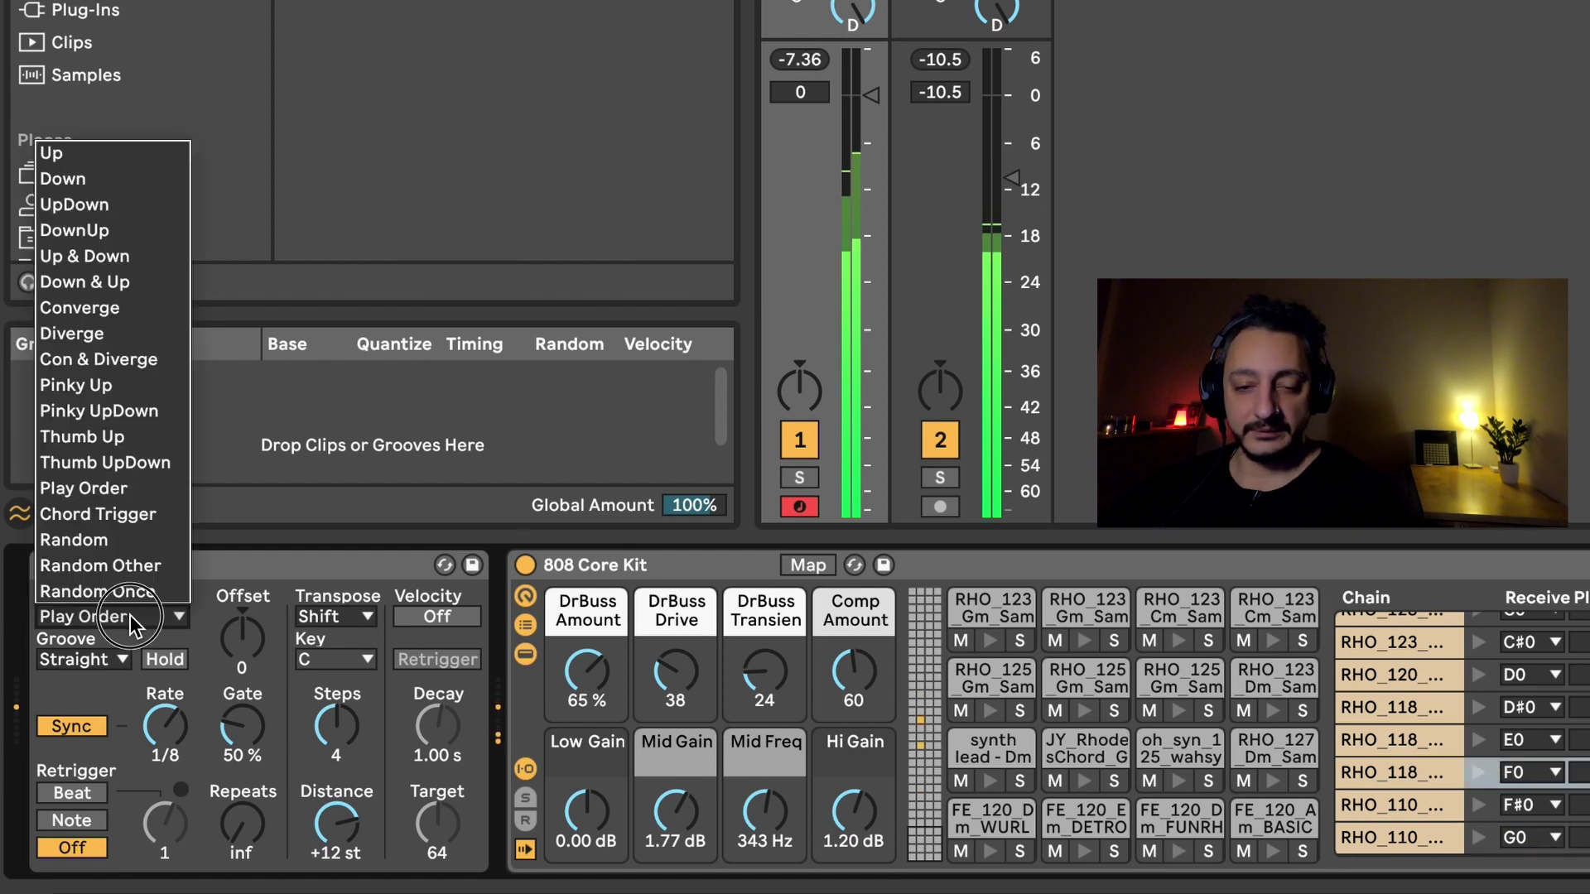
click(129, 207)
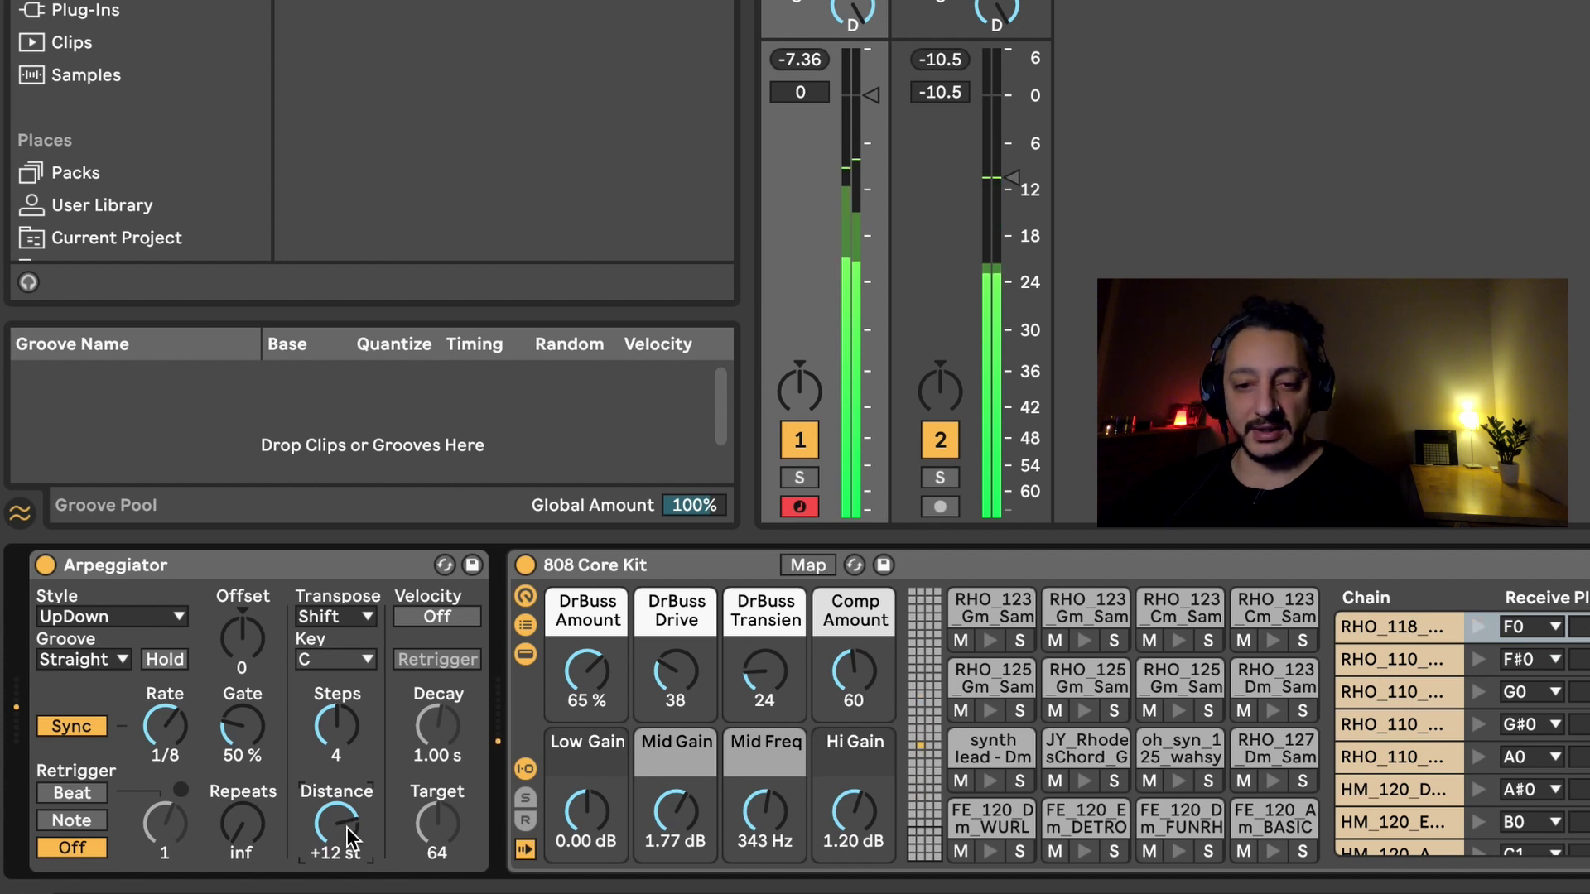
Step: Lower the Arpeggiator's Distance knob to +6 st
drag(347, 827, 346, 861)
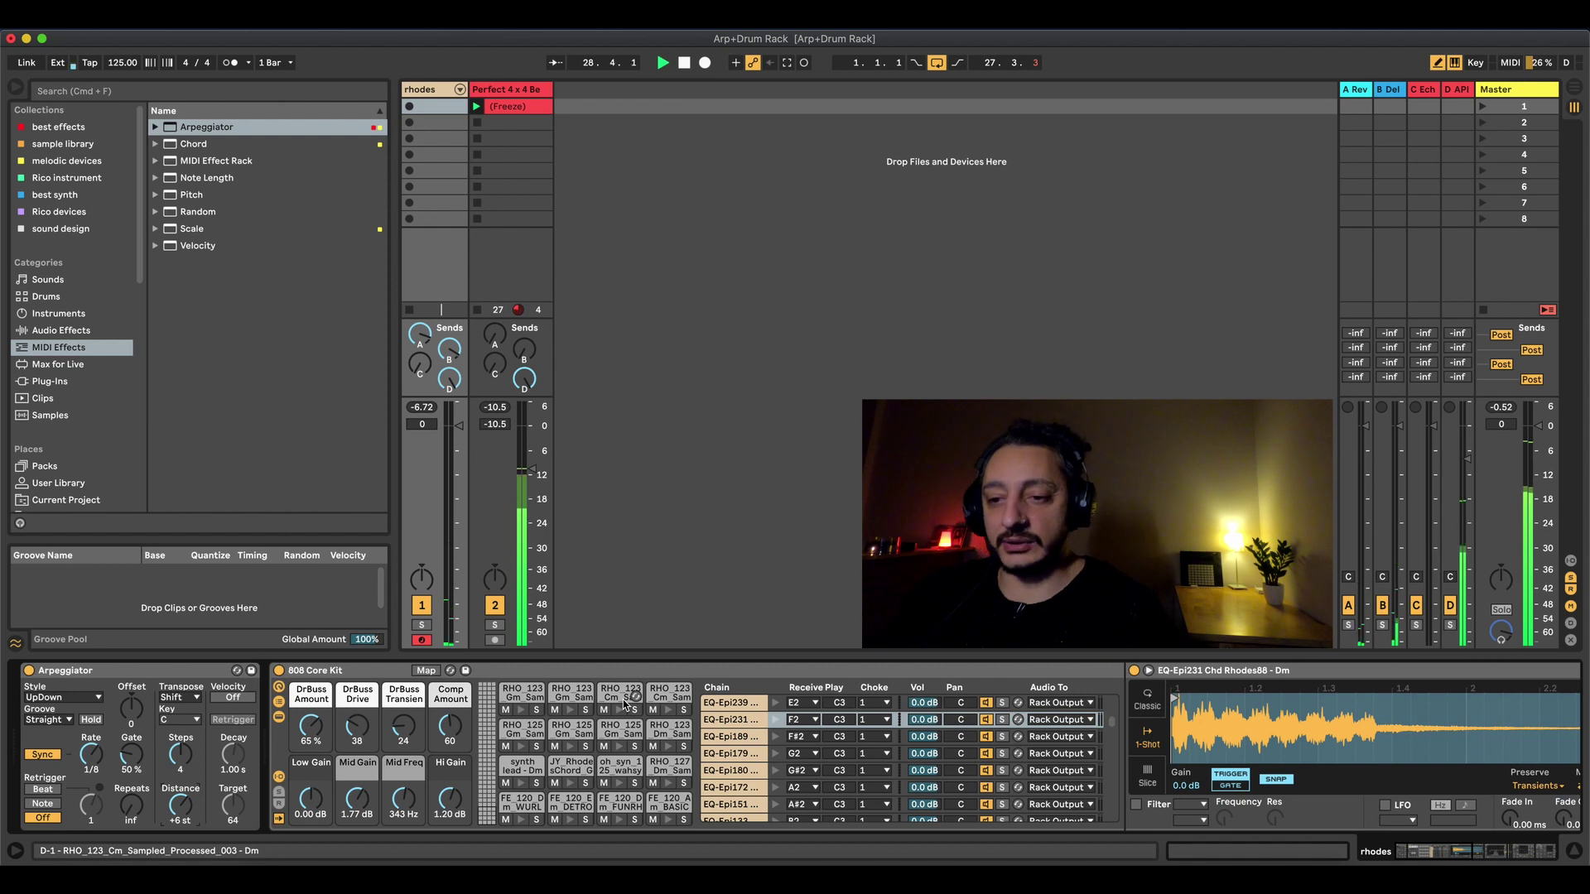
Step: Stop the transport and show the Simpler Controls for the Rhodes Dm chain
key(space)
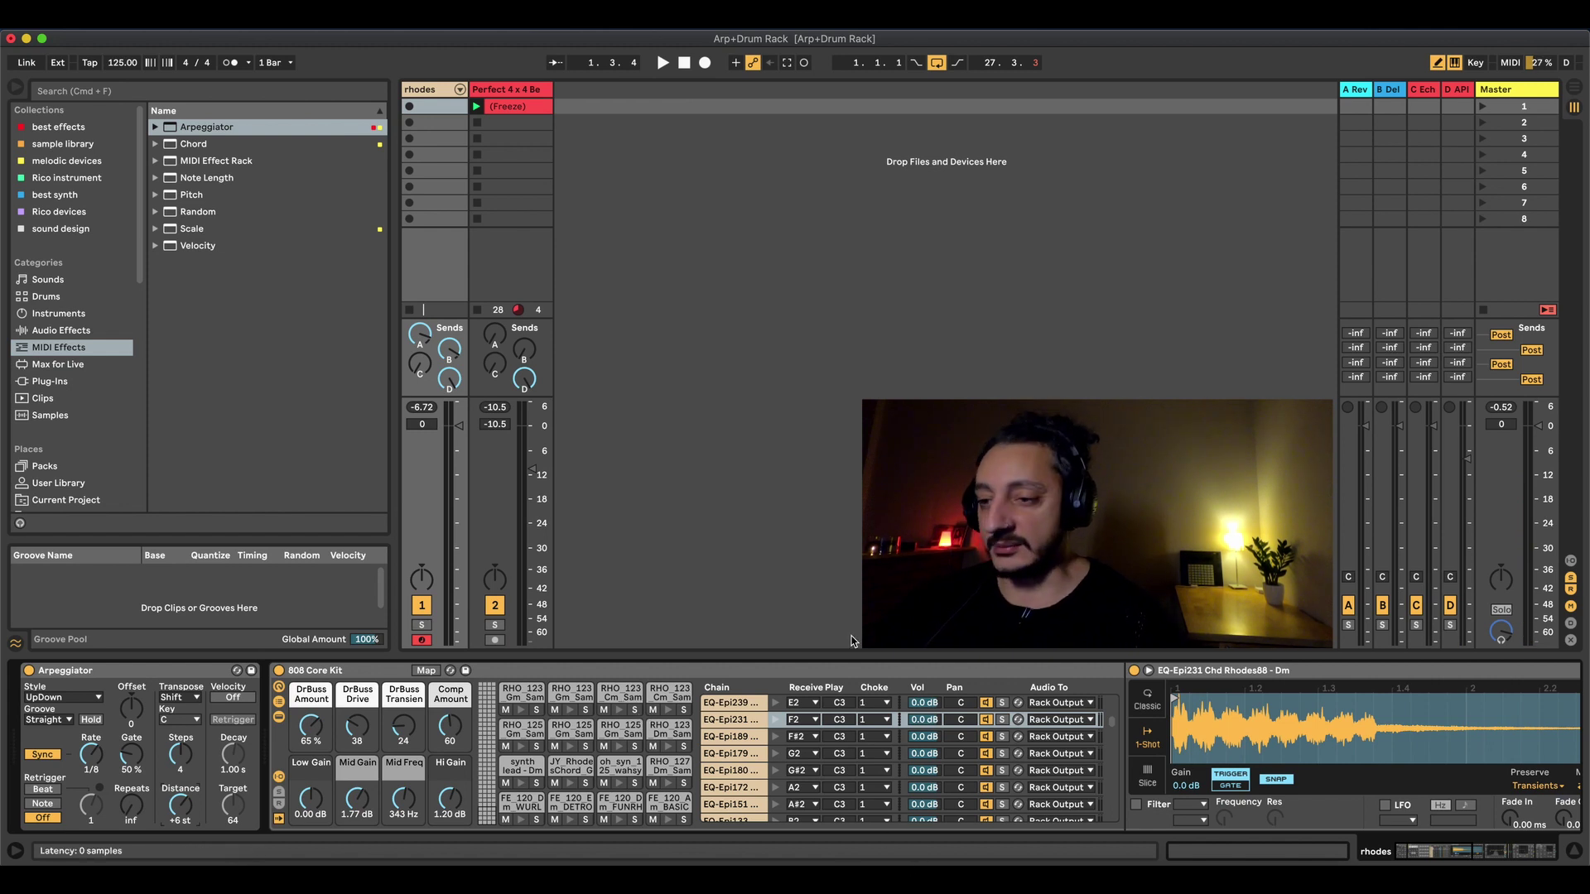
click(1210, 671)
click(1210, 671)
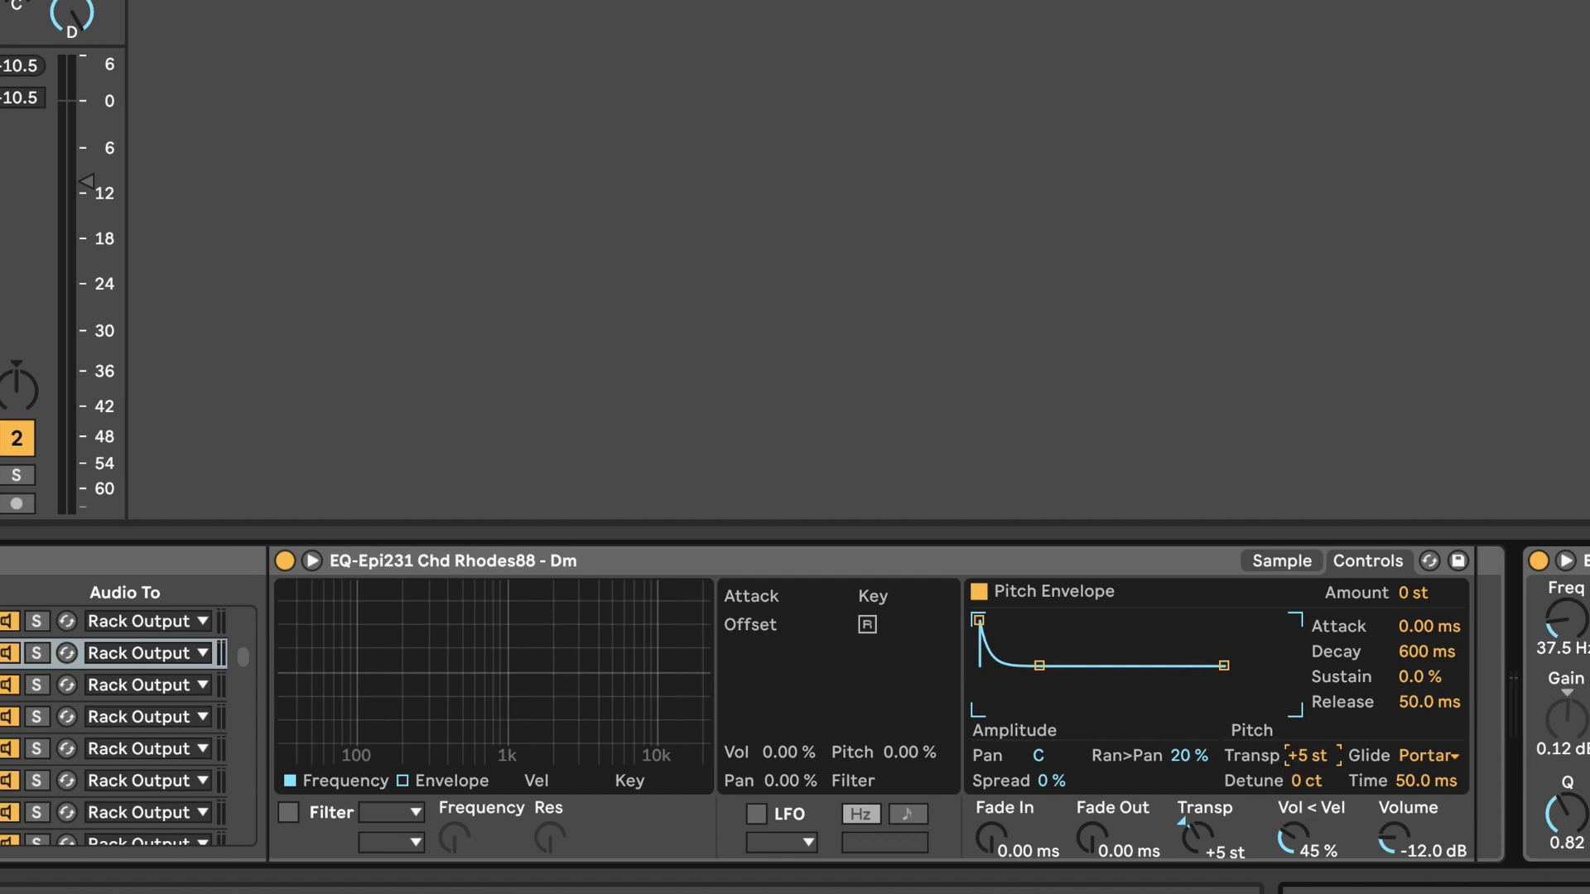
Step: Reset the Rhodes sampler's transpose from +5 st to 0 st and copy it to all sibling chains
key(Down)
key(Up)
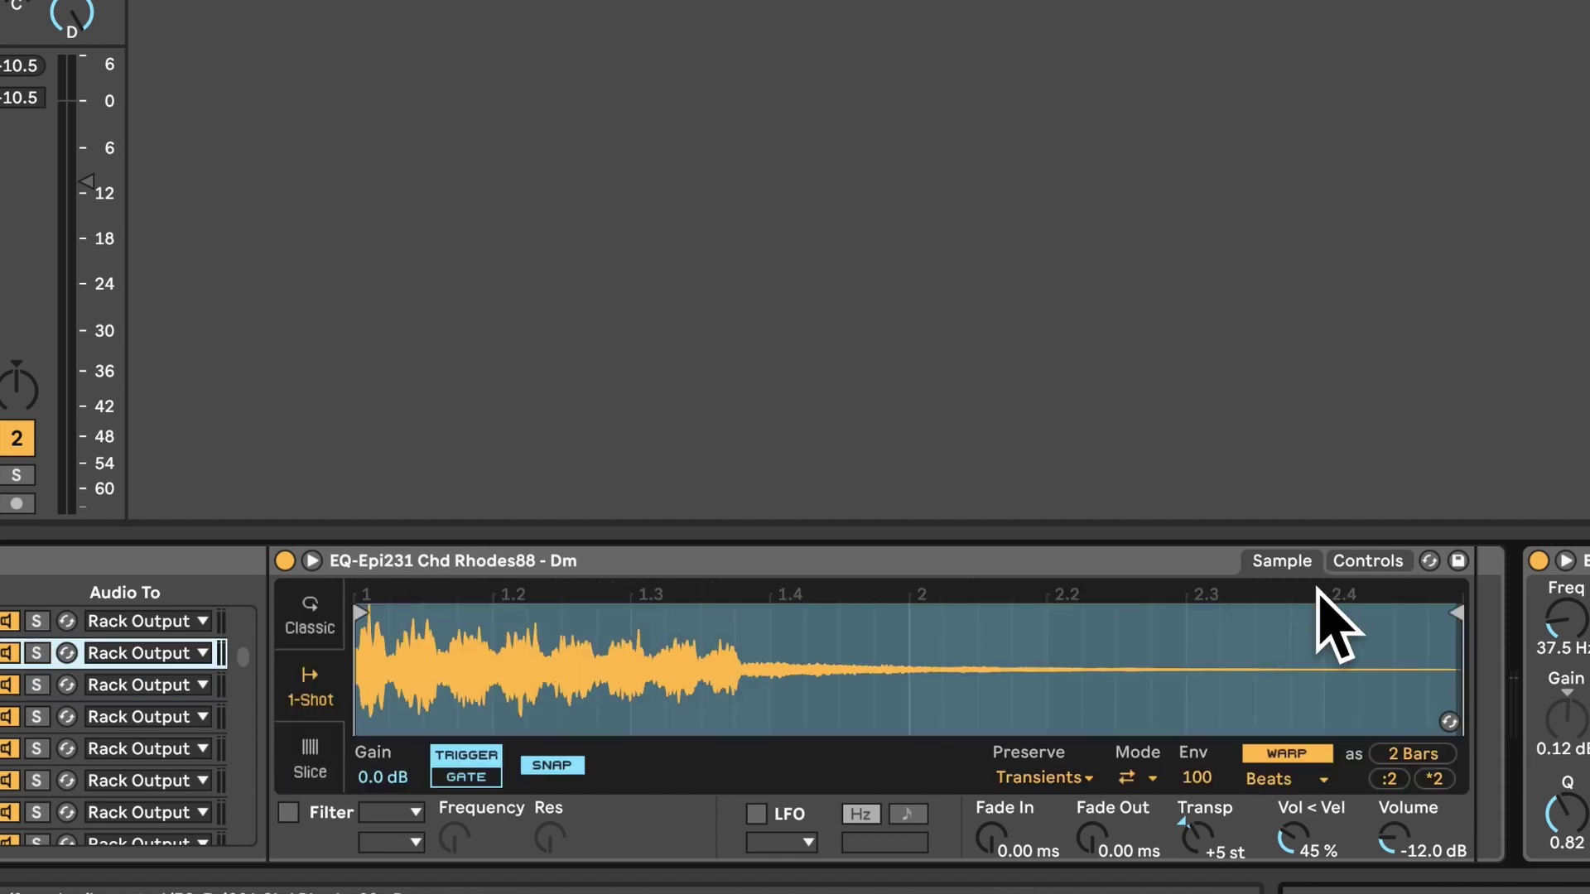
click(1390, 566)
click(1301, 756)
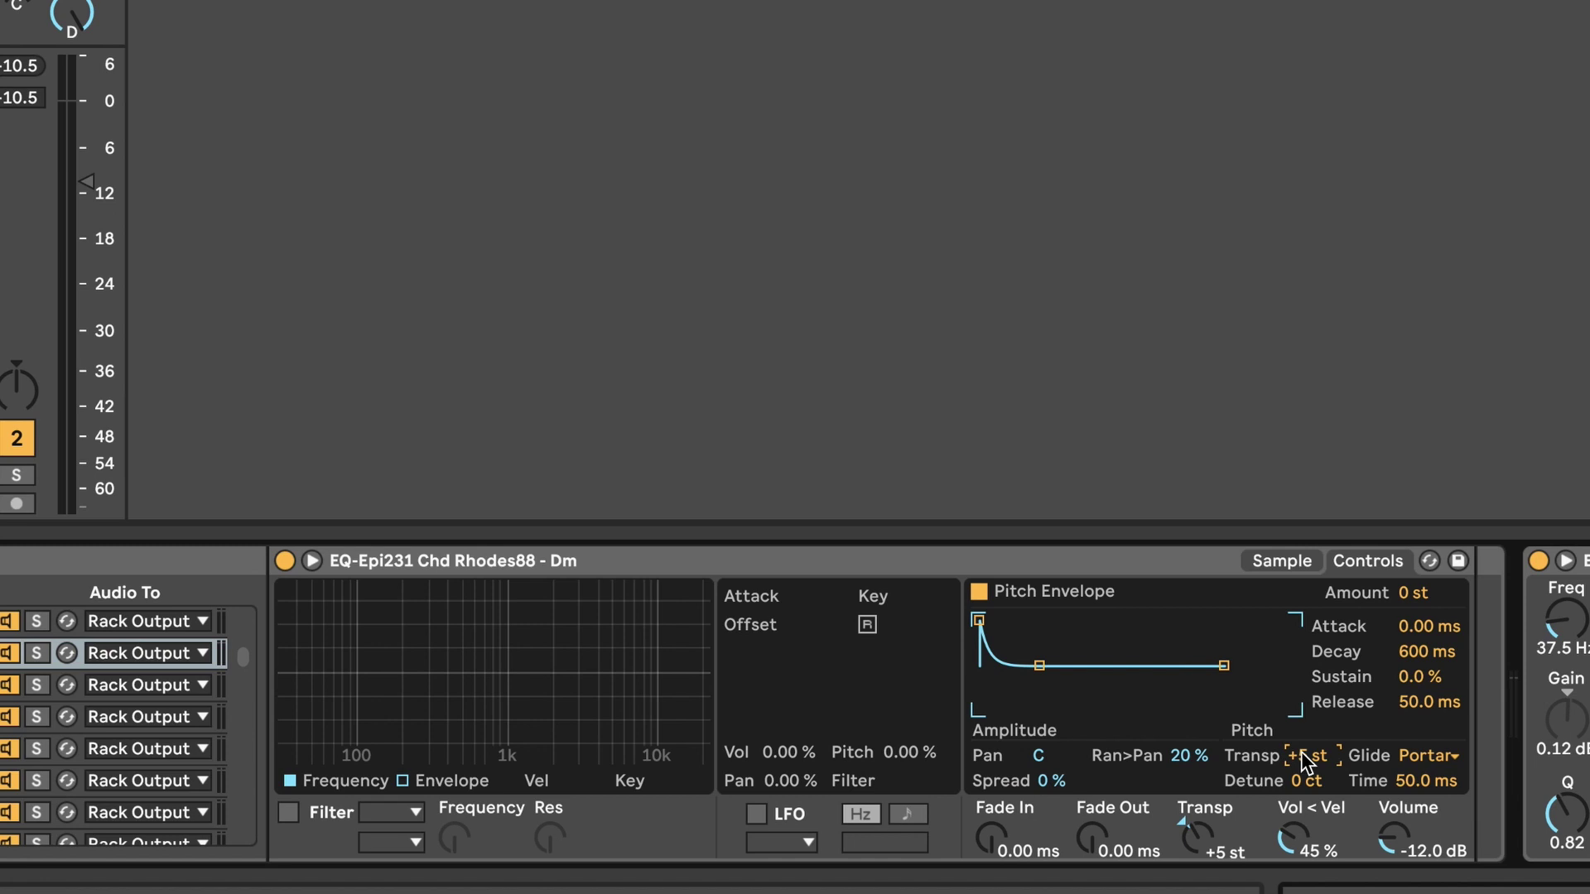
key(Delete)
right_click(1299, 752)
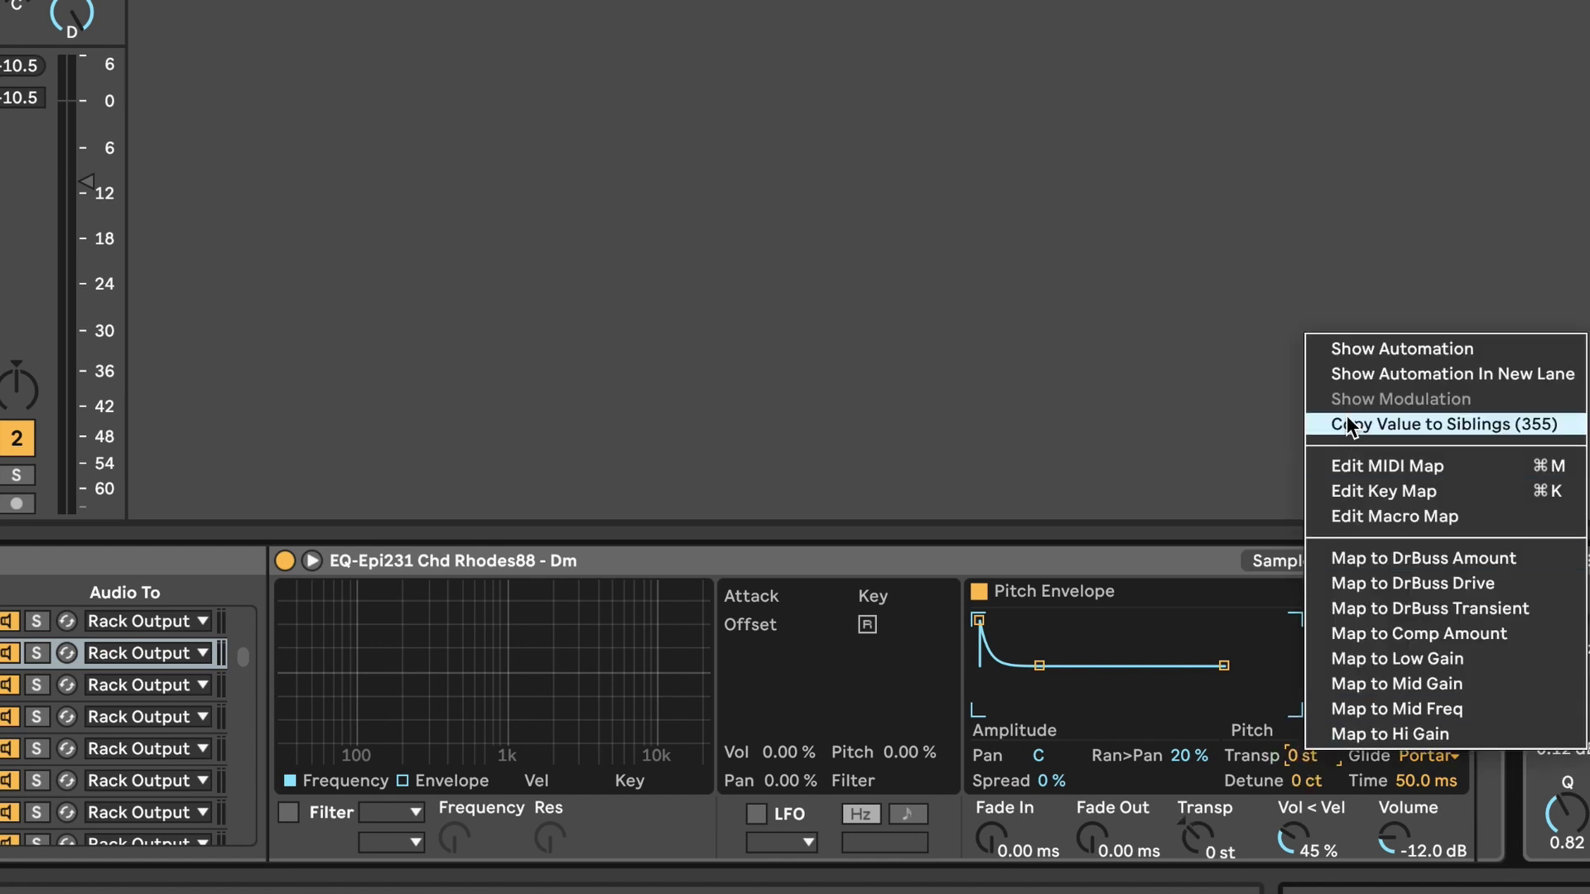
click(1442, 423)
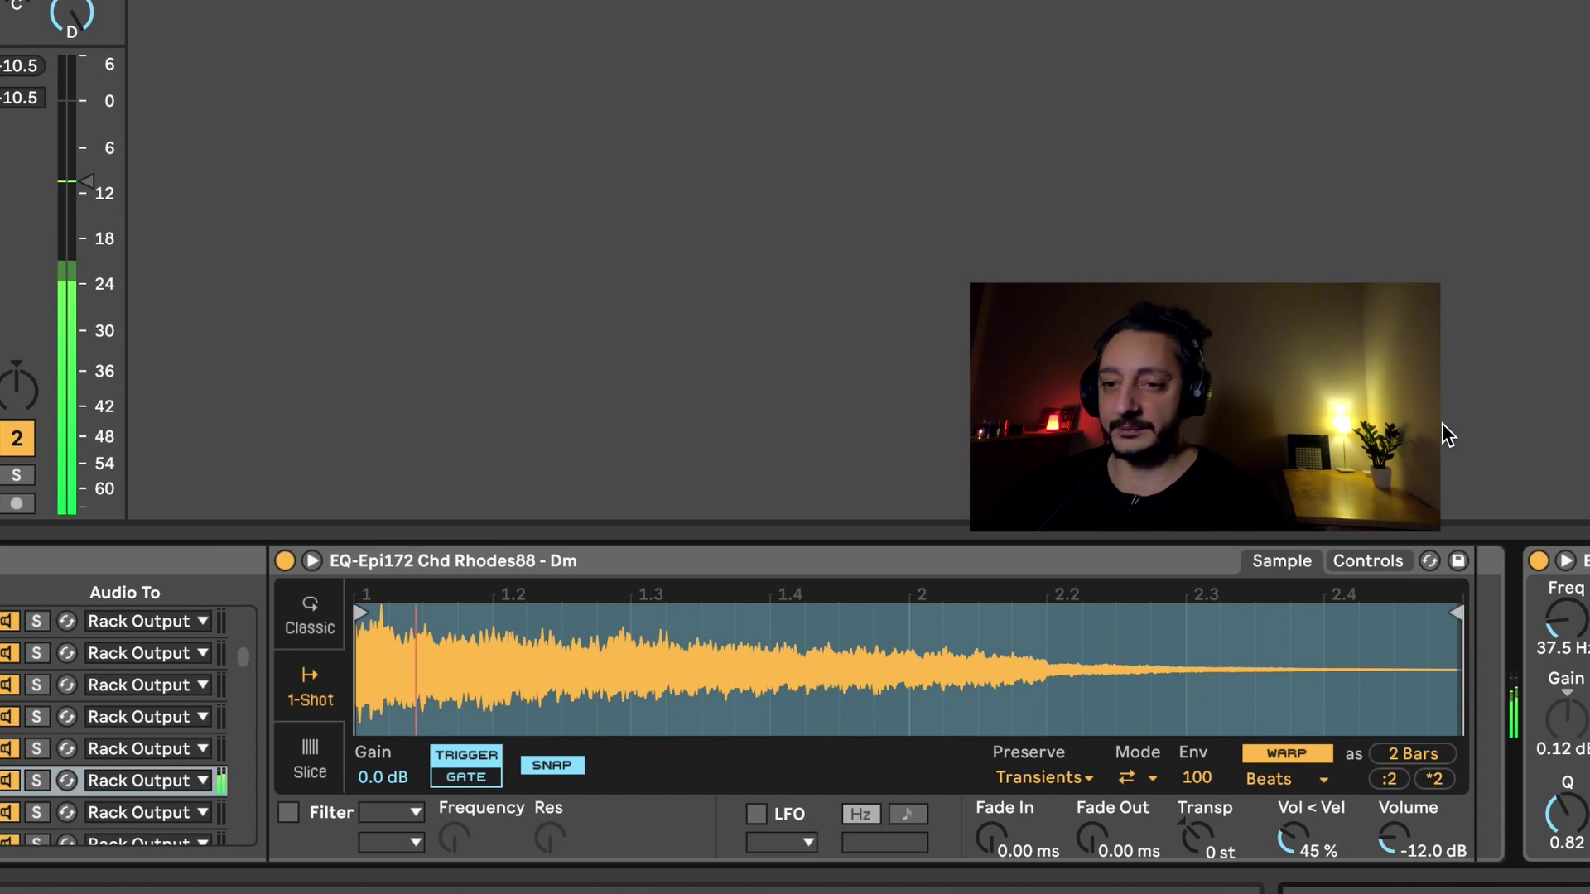
Step: Raise the Rhodes sampler's Ran>Pan random panning and copy the value to all sibling chains
click(1357, 563)
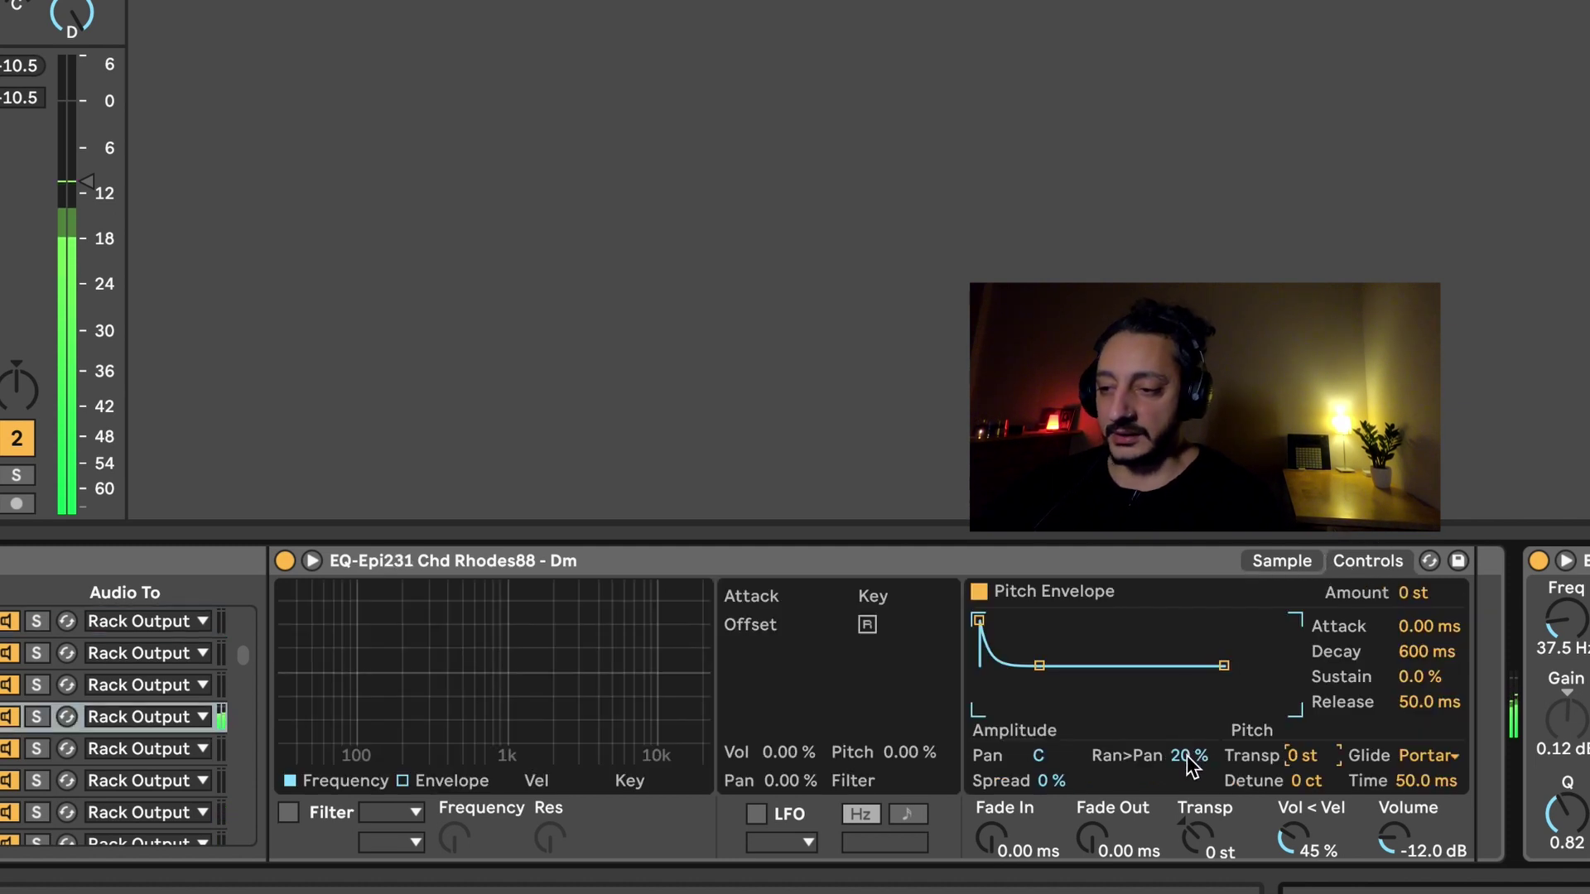
mouse_move(1175, 770)
mouse_down()
mouse_move(1175, 753)
mouse_move(1176, 770)
mouse_up()
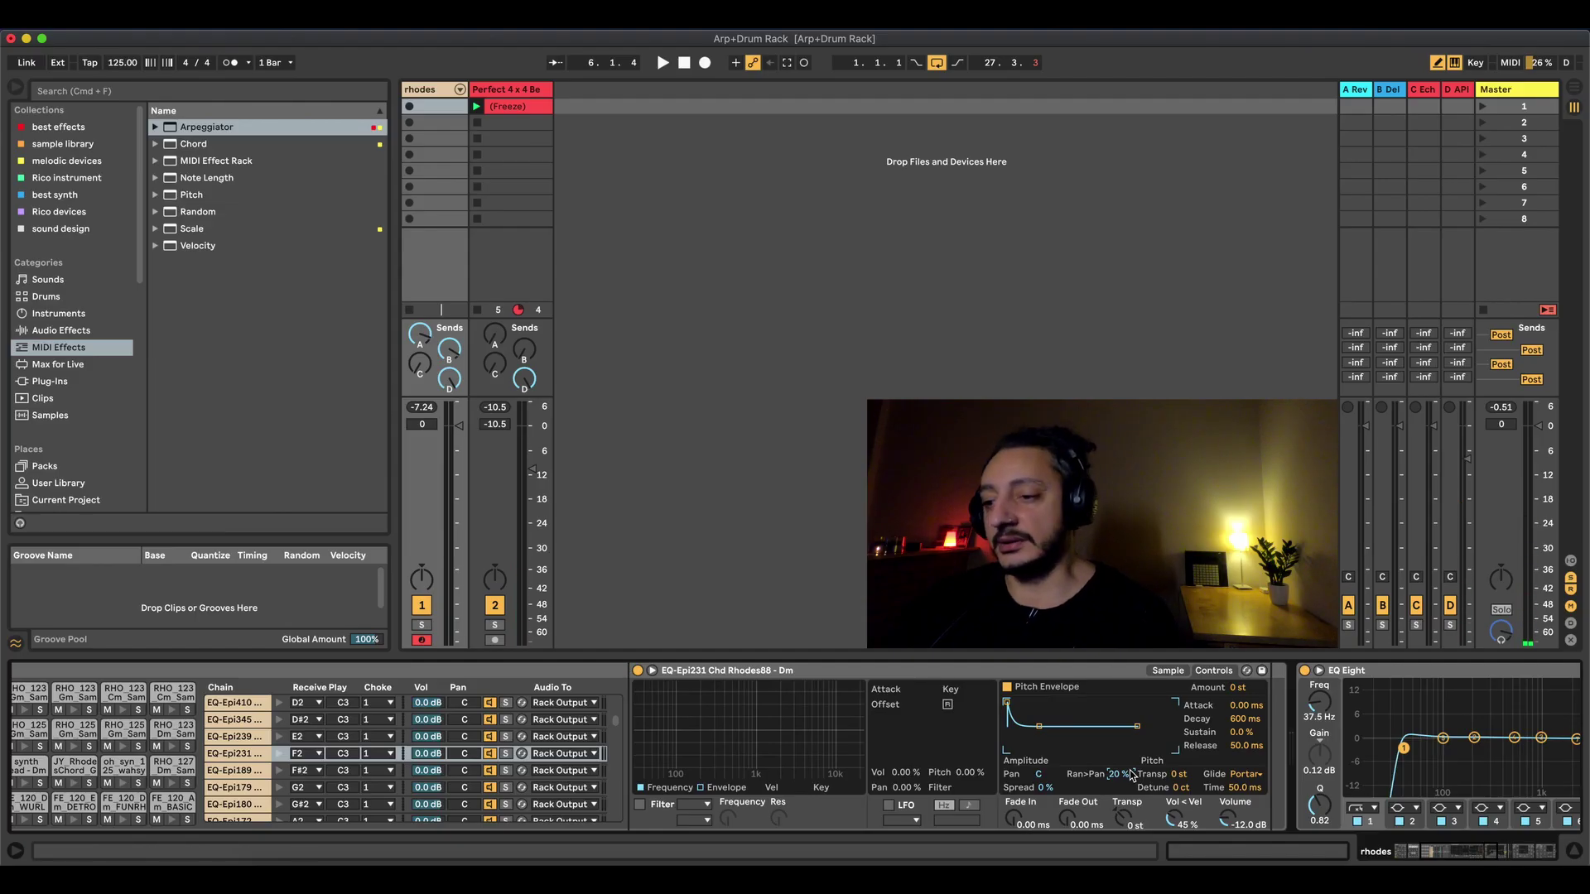
drag(1131, 774, 1126, 767)
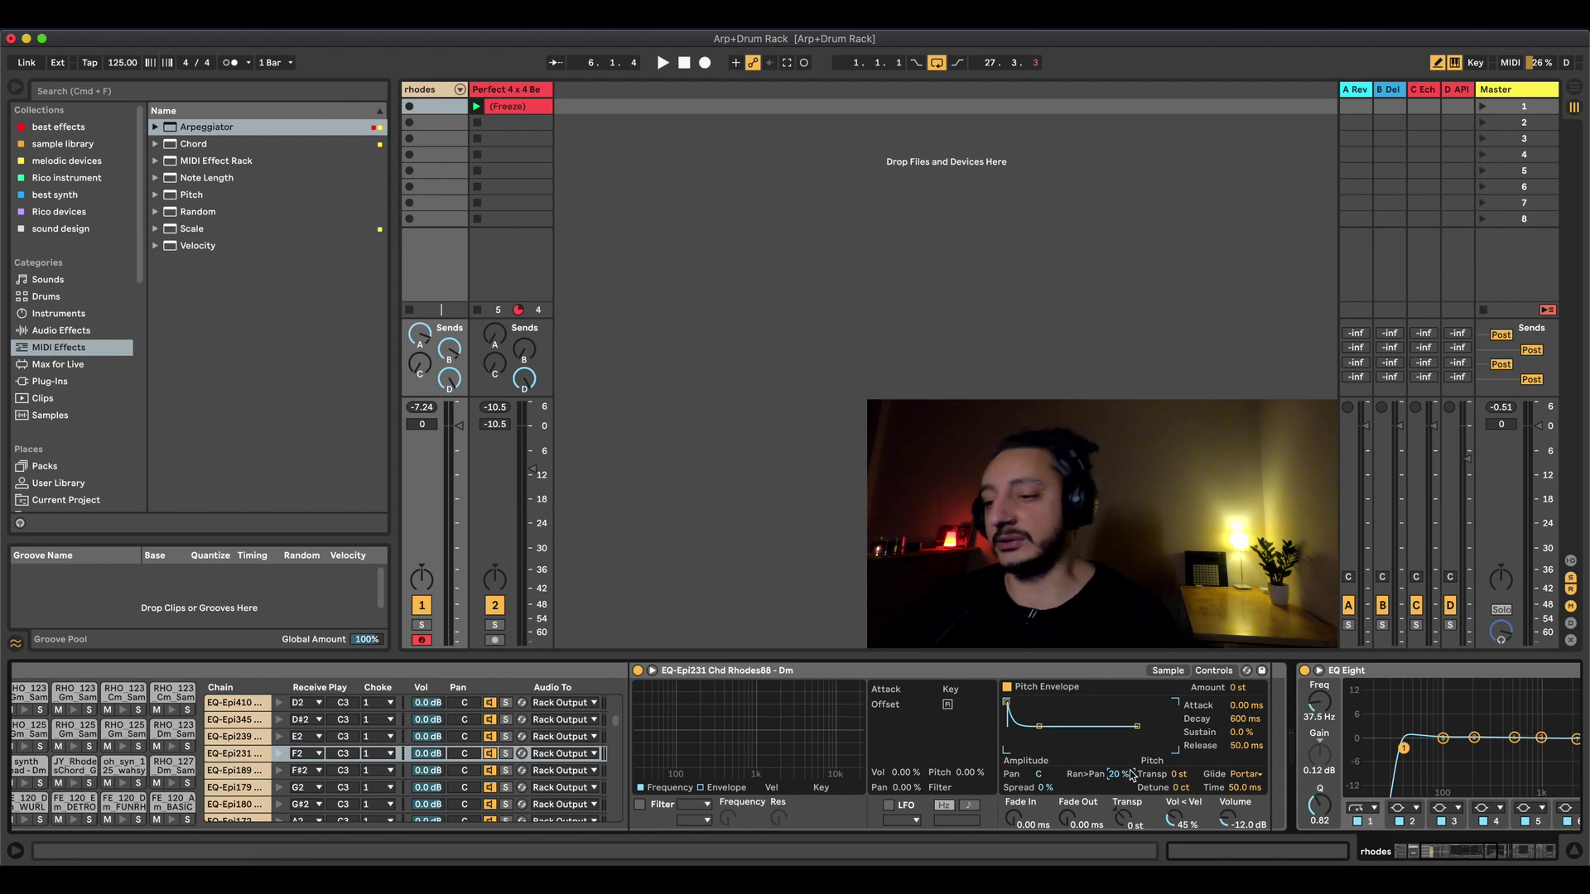
right_click(1126, 770)
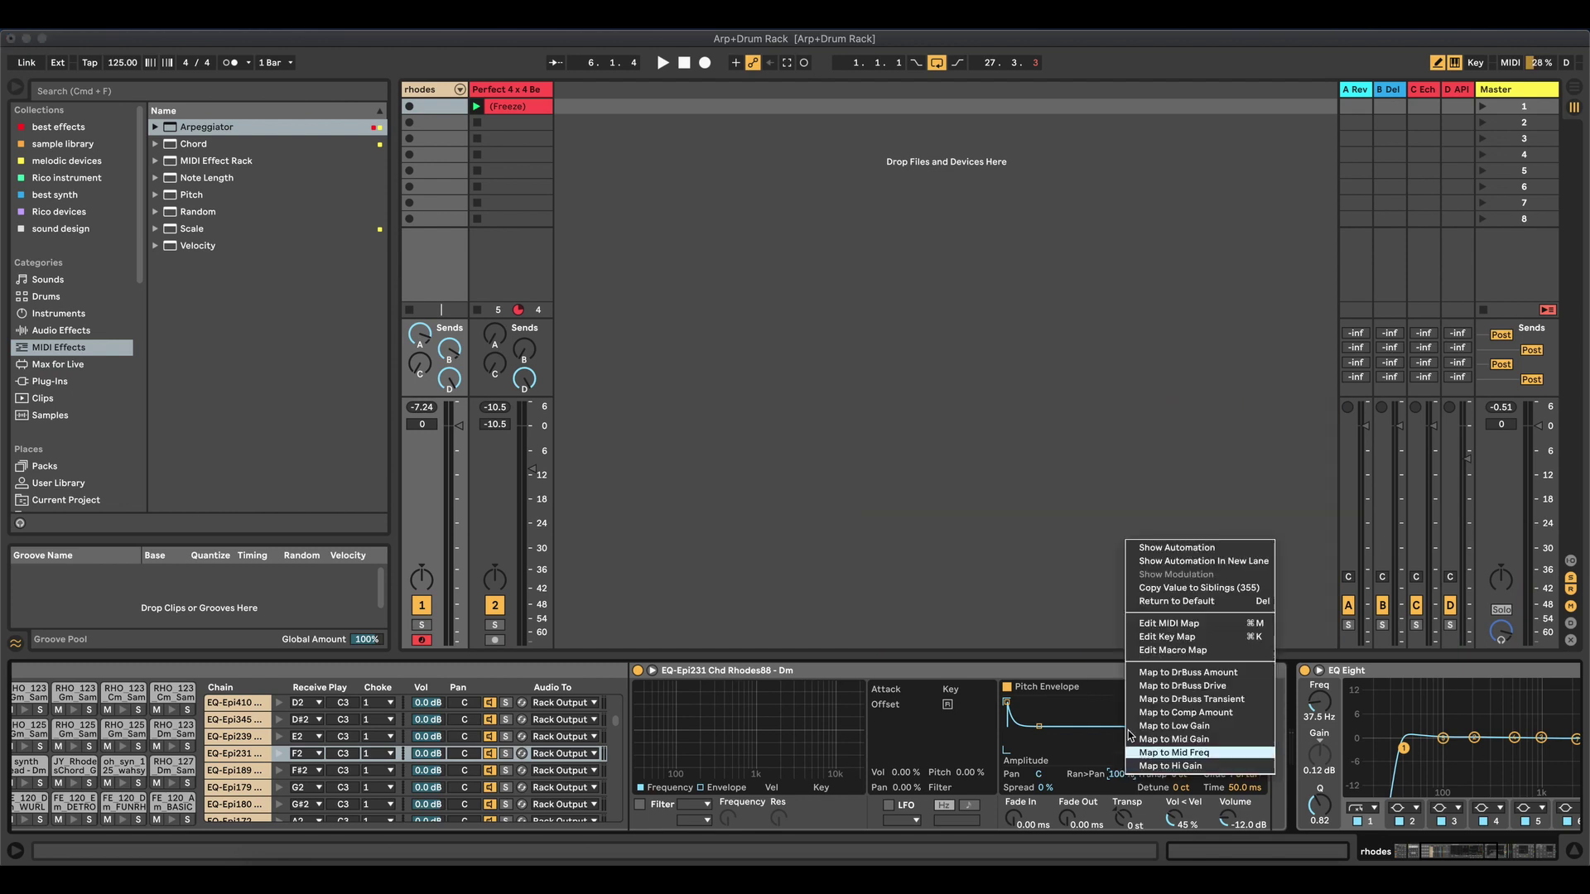
click(1176, 593)
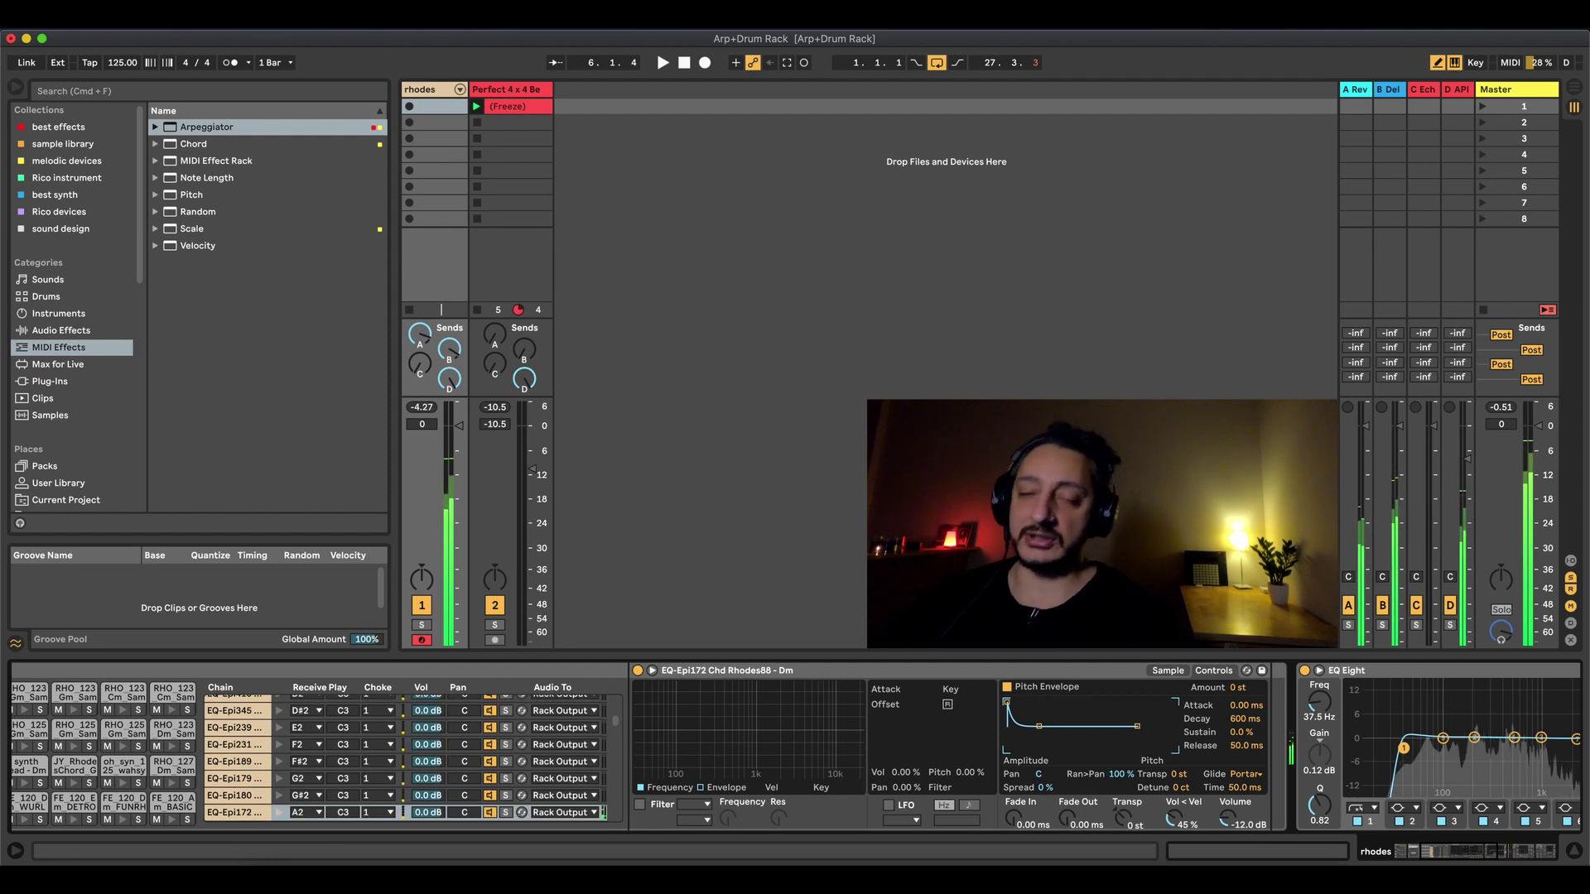
right_click(1117, 776)
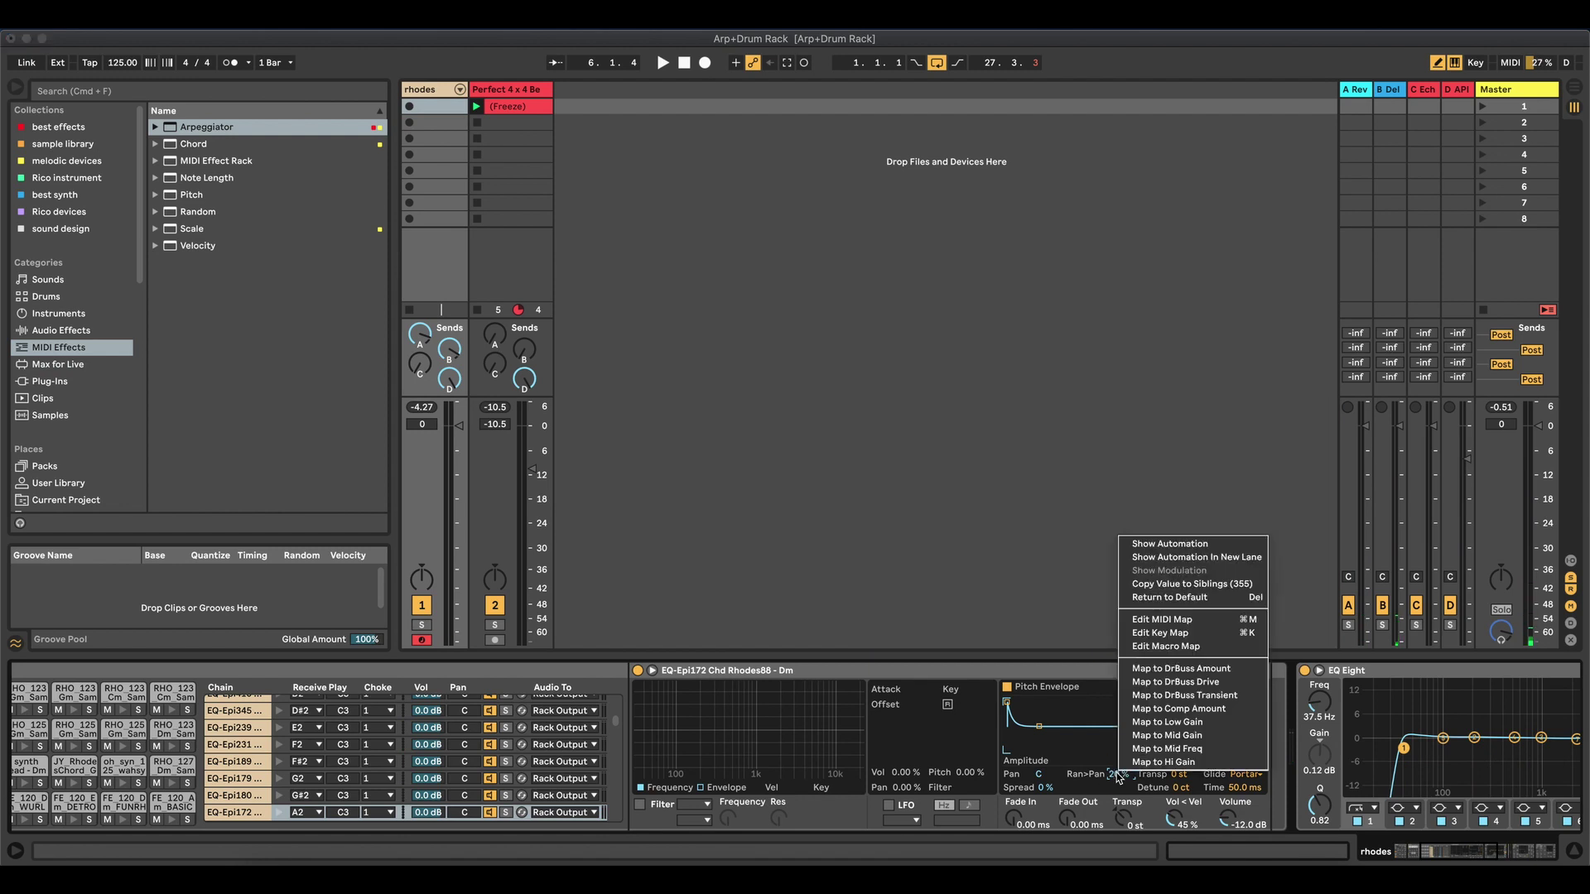
click(1184, 585)
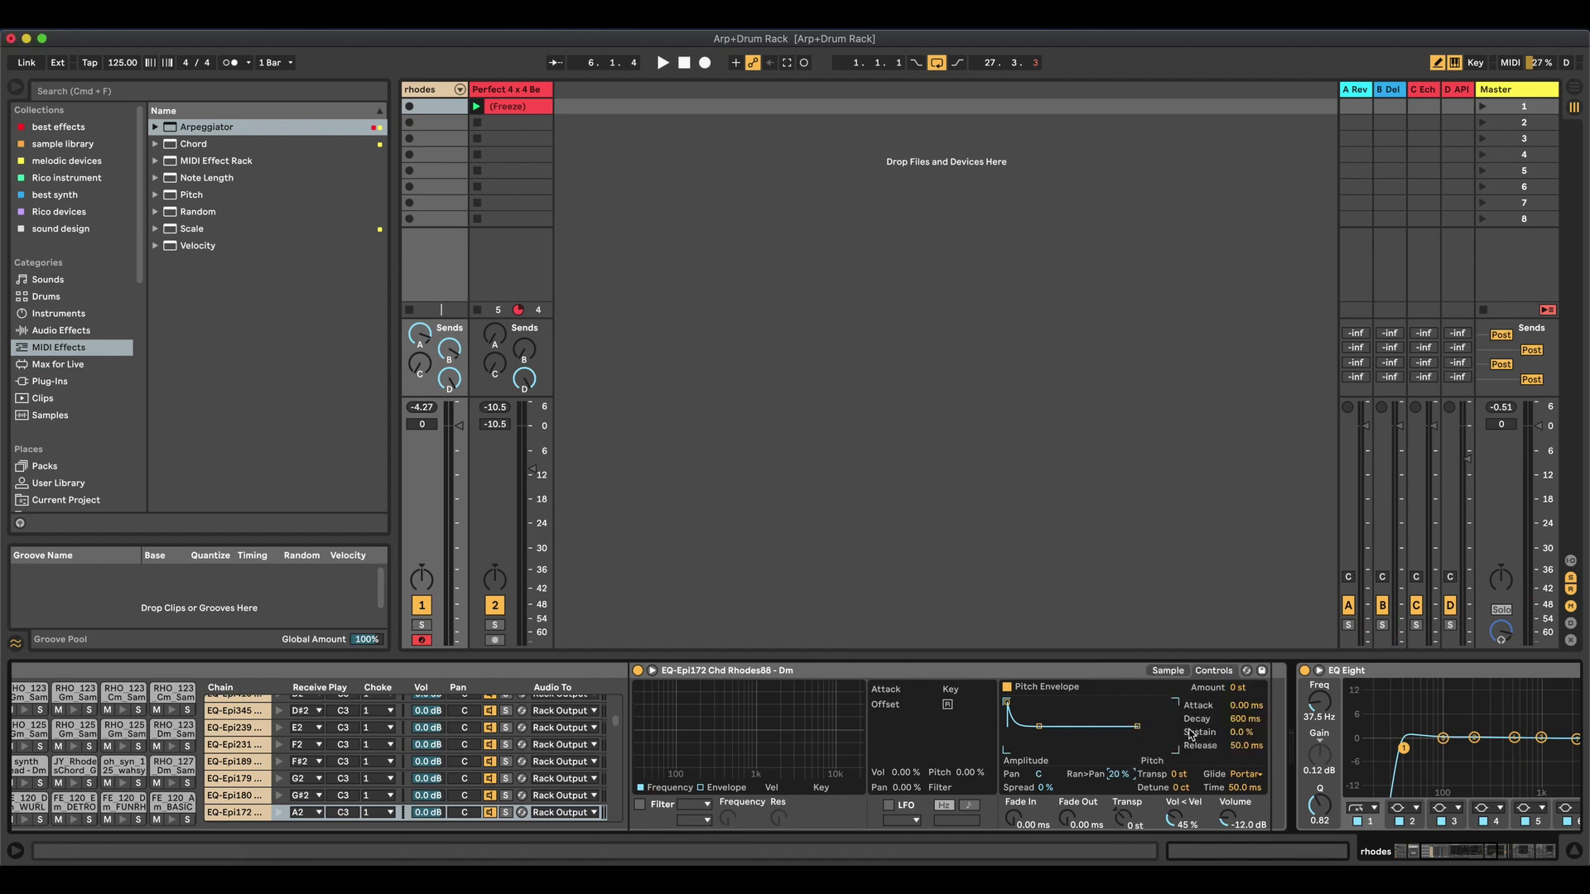
Step: Scroll to Auto Filter, set its cutoff to 2.92 kHz and LFO rate to about 0.35 Hz
scroll(1091, 742, right, 10)
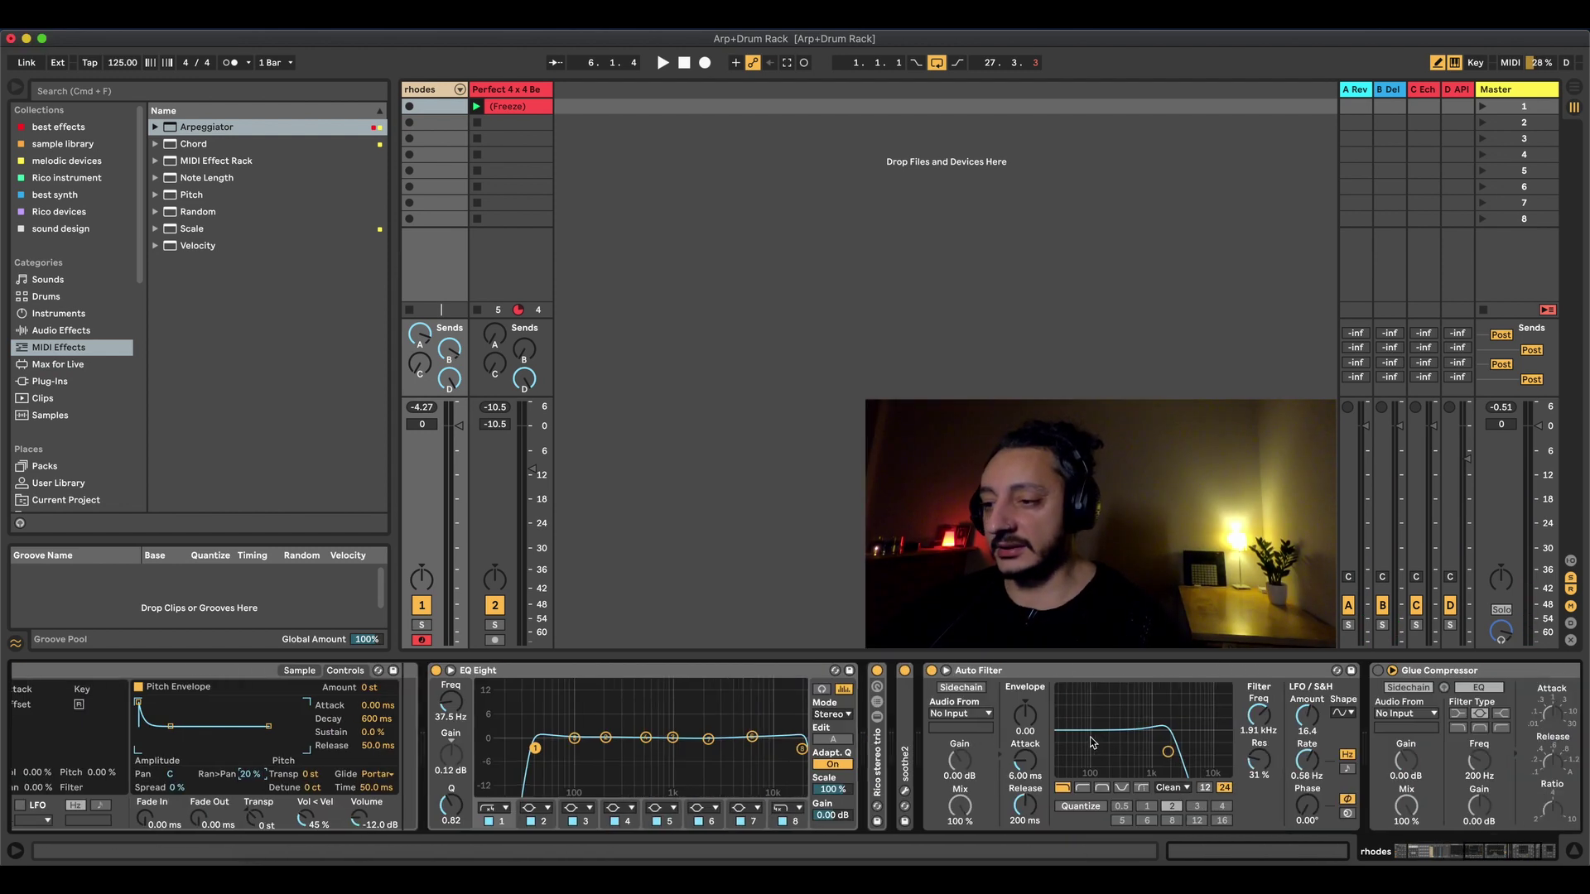
drag(1168, 752, 1180, 756)
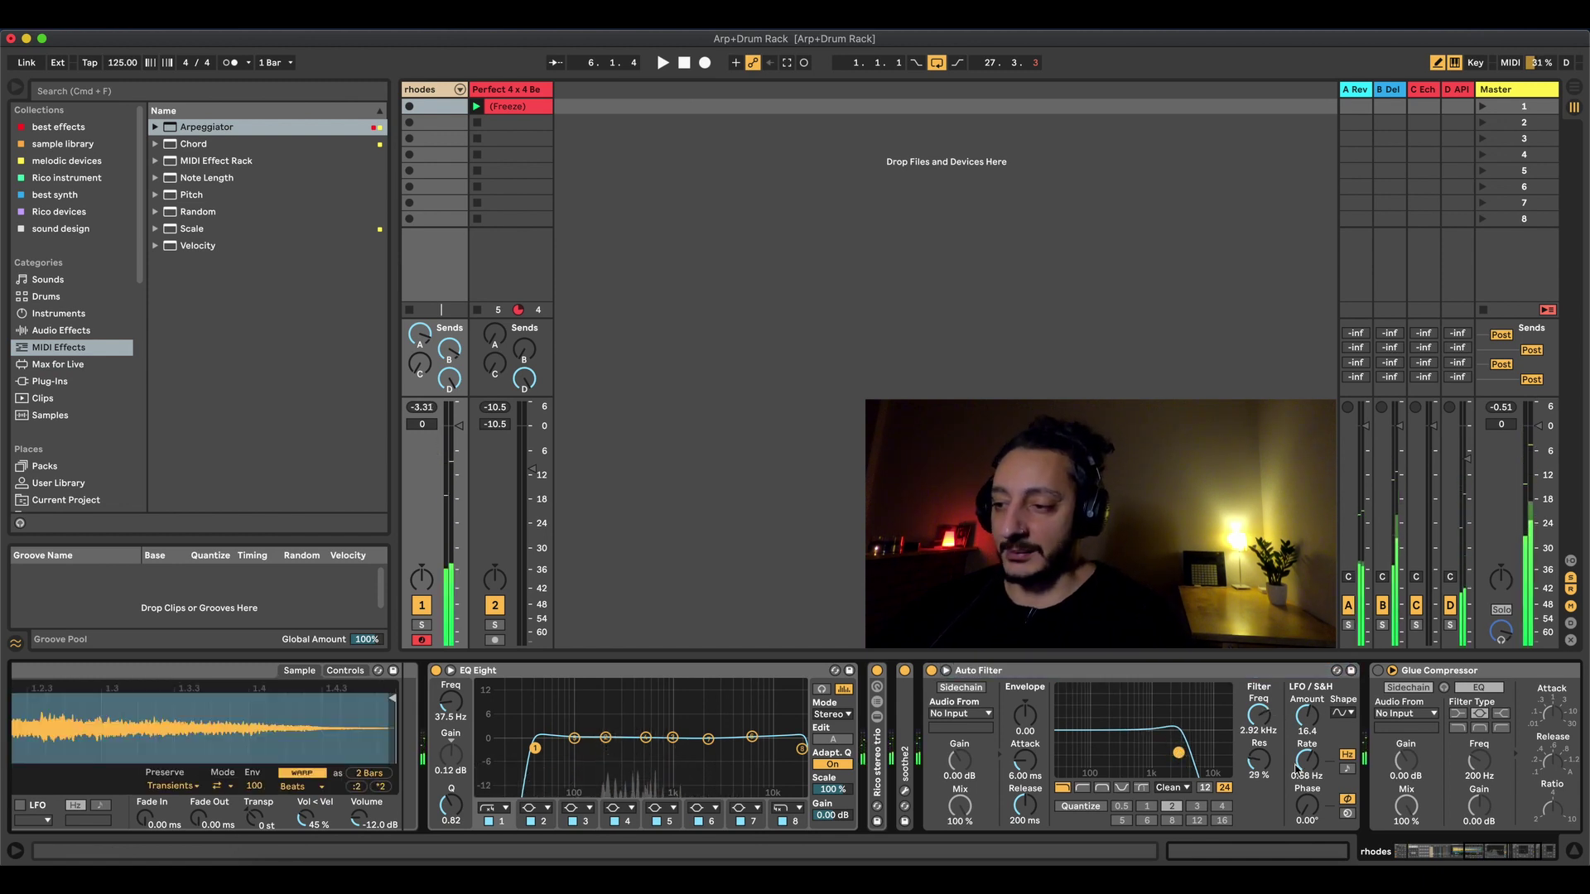
drag(1298, 768, 1297, 741)
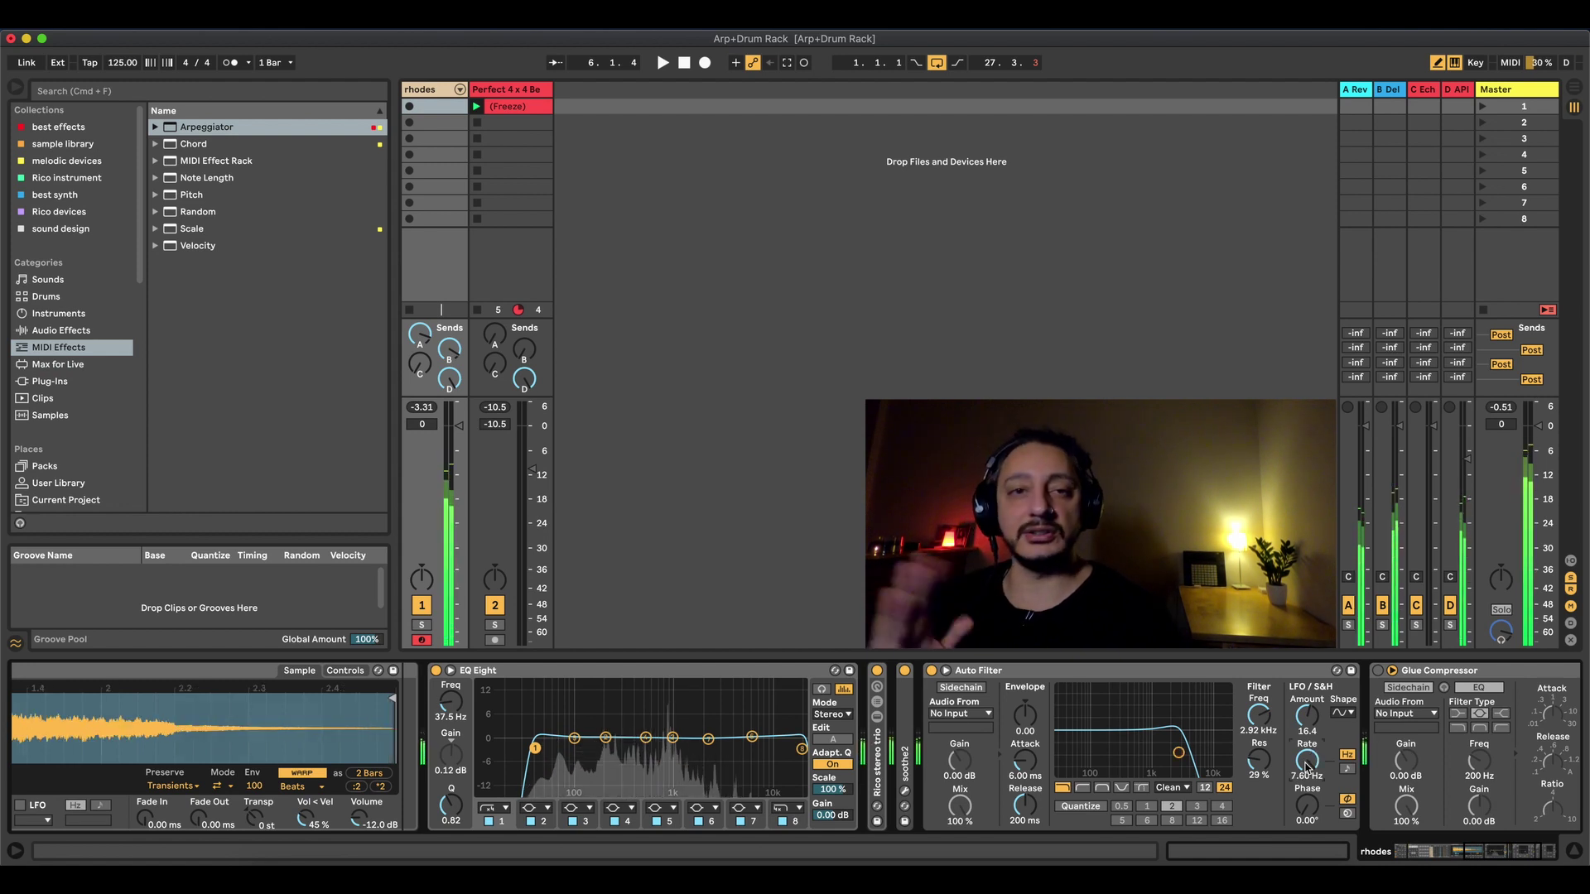
drag(1306, 766, 1307, 807)
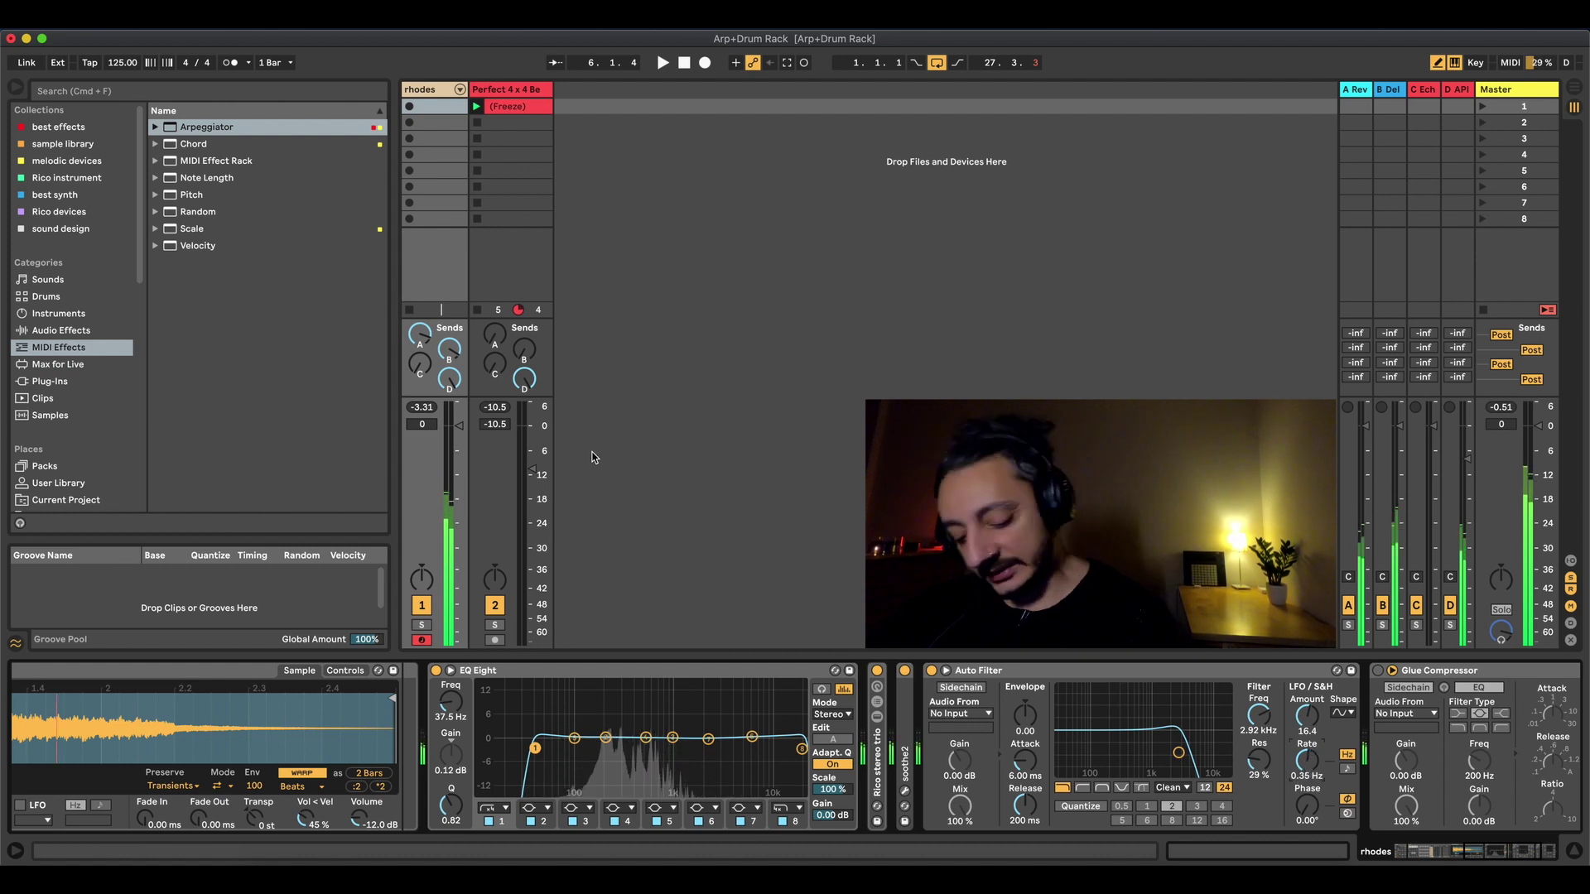
click(1493, 854)
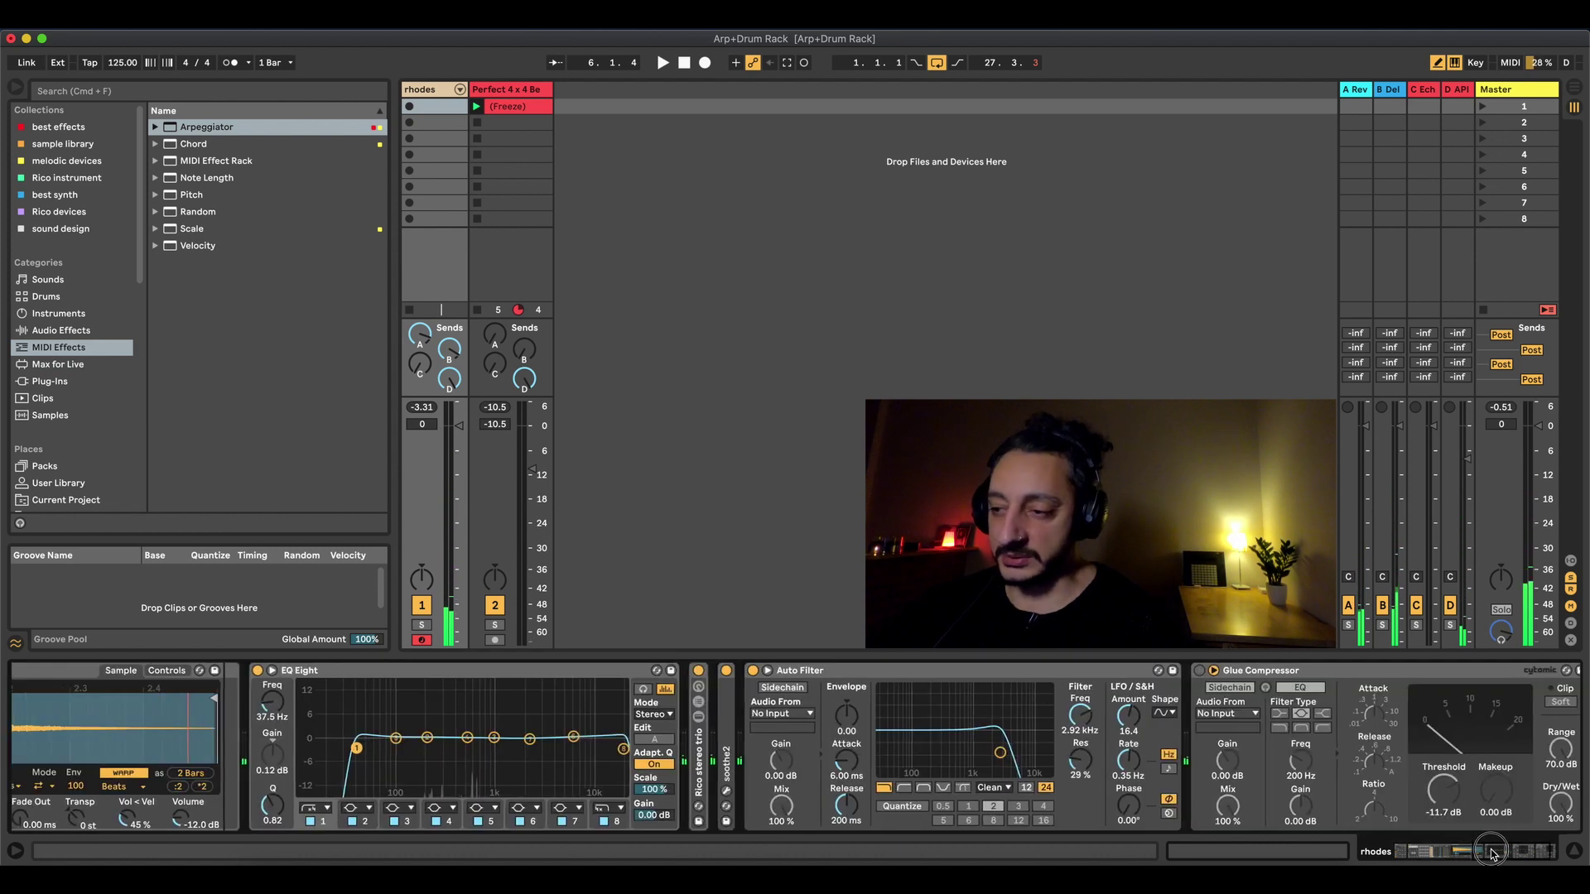
drag(1492, 854, 1367, 857)
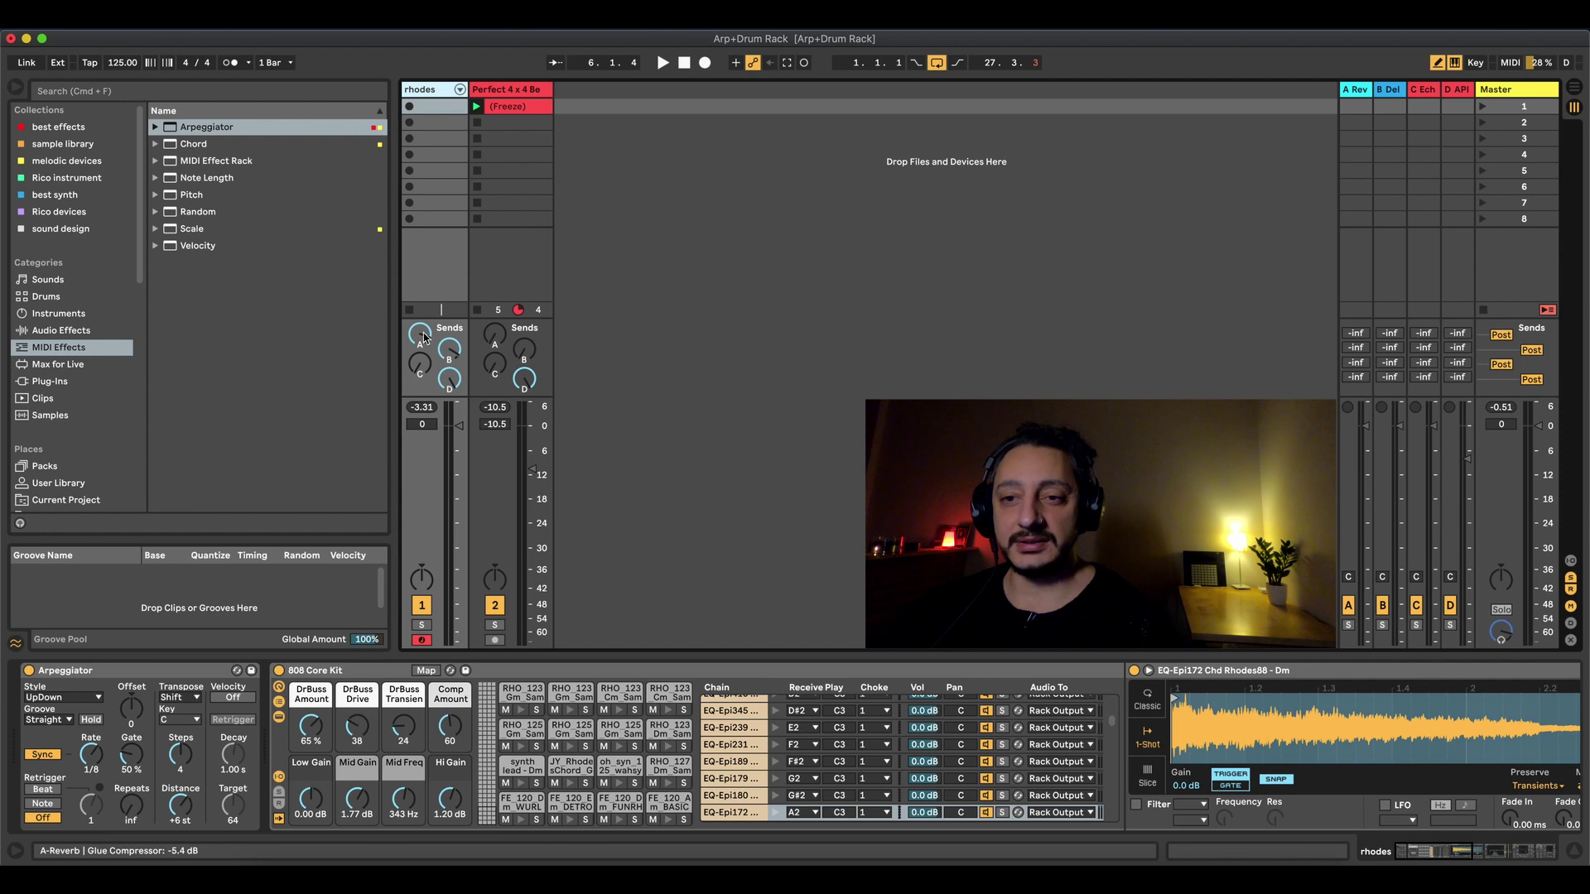
Step: Inspect the A Rev and B Del return devices, then resume playback with the rhodes track selected
click(1351, 91)
click(1381, 89)
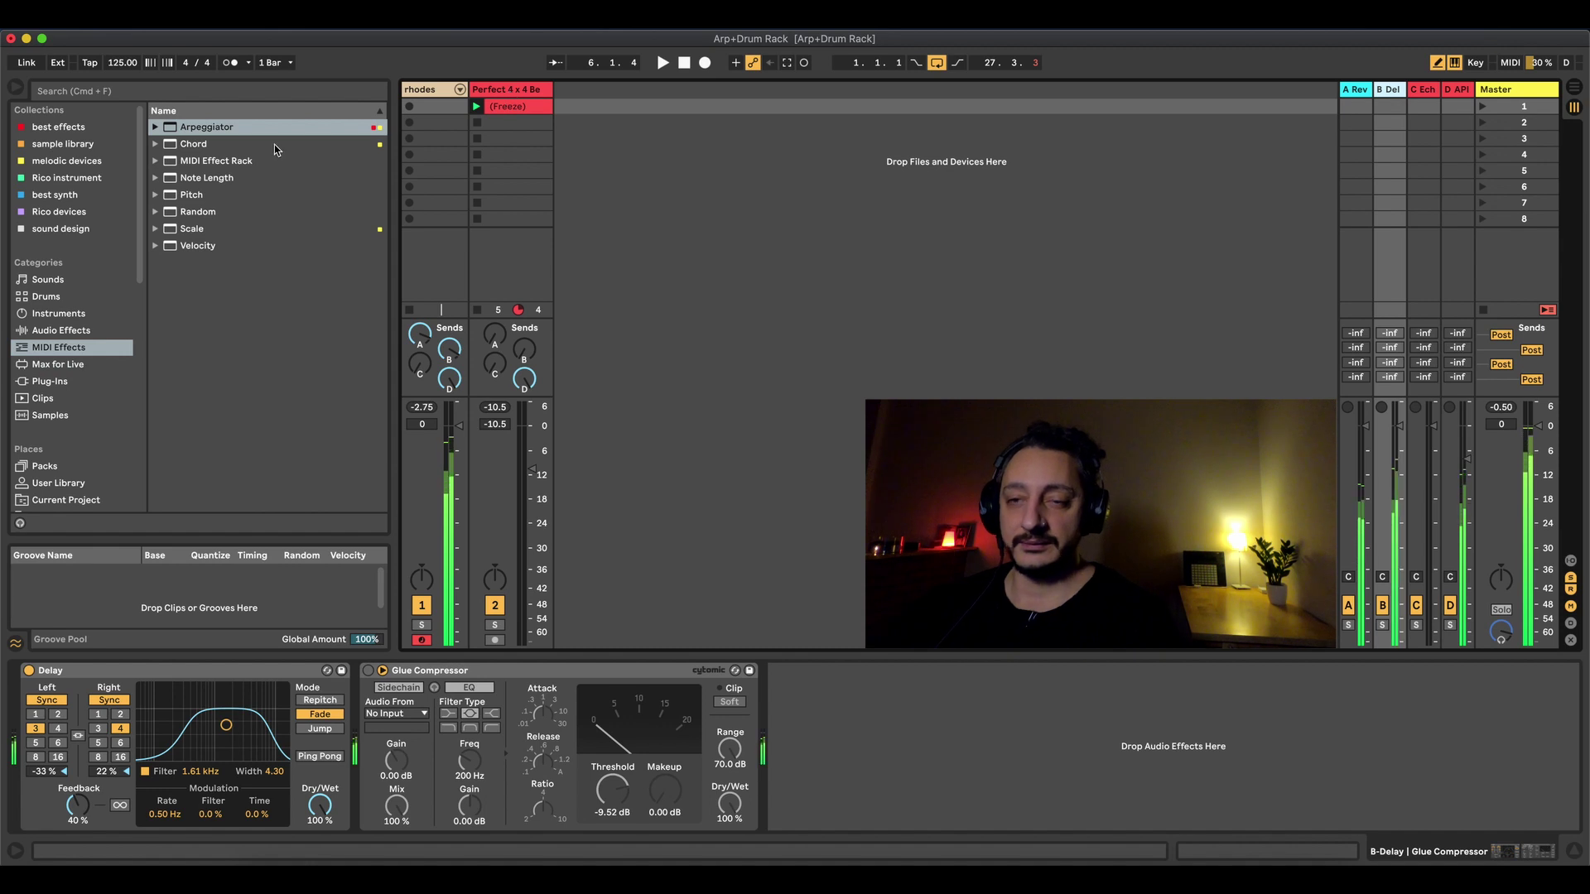
click(414, 91)
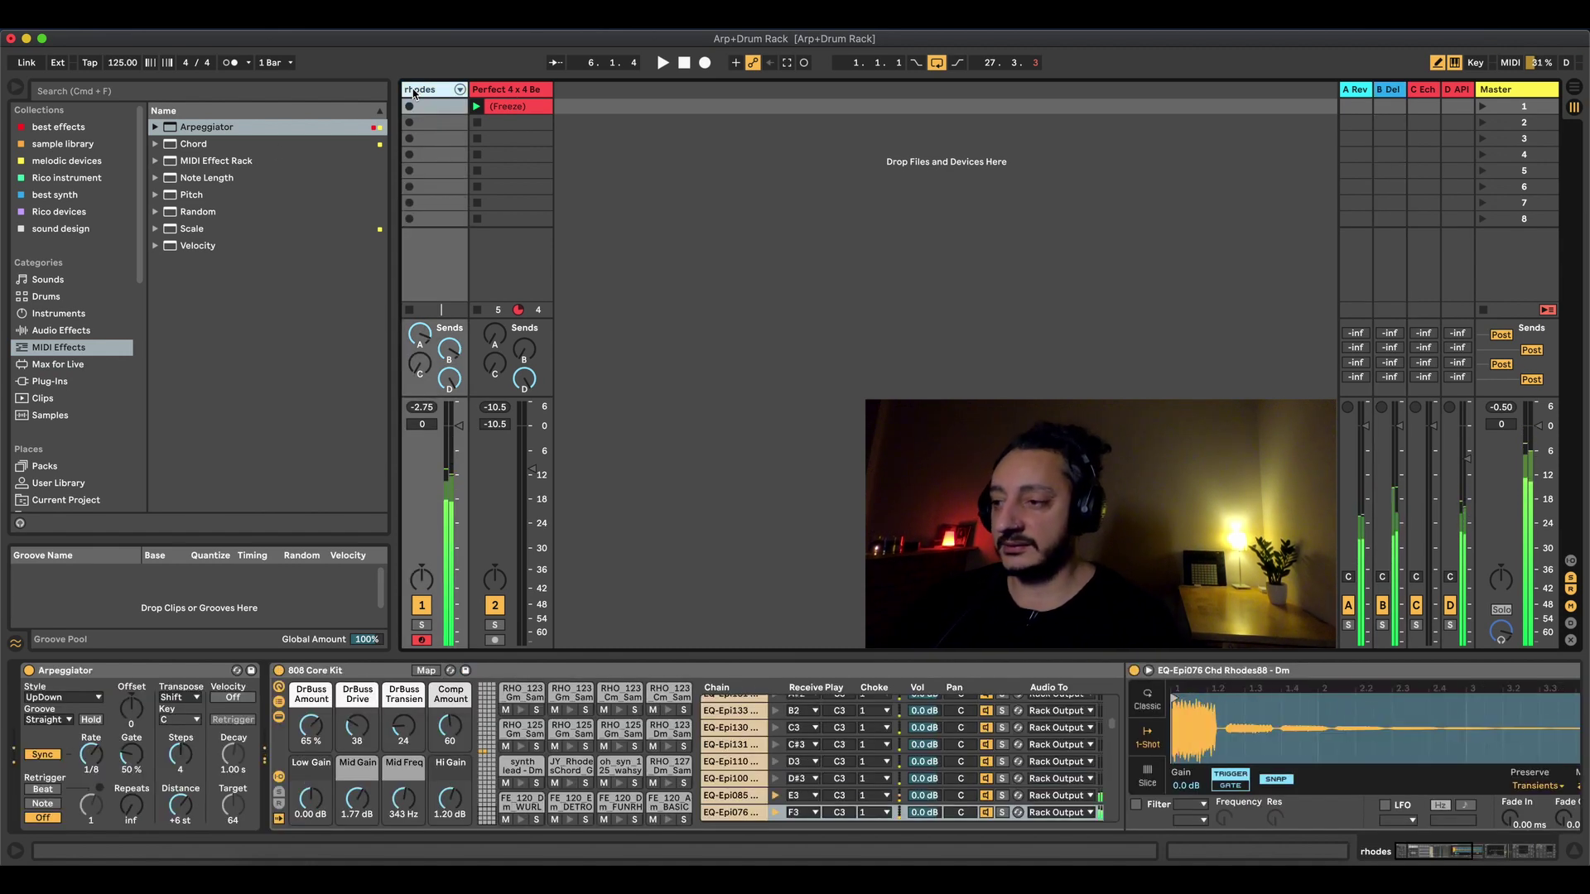
key(space)
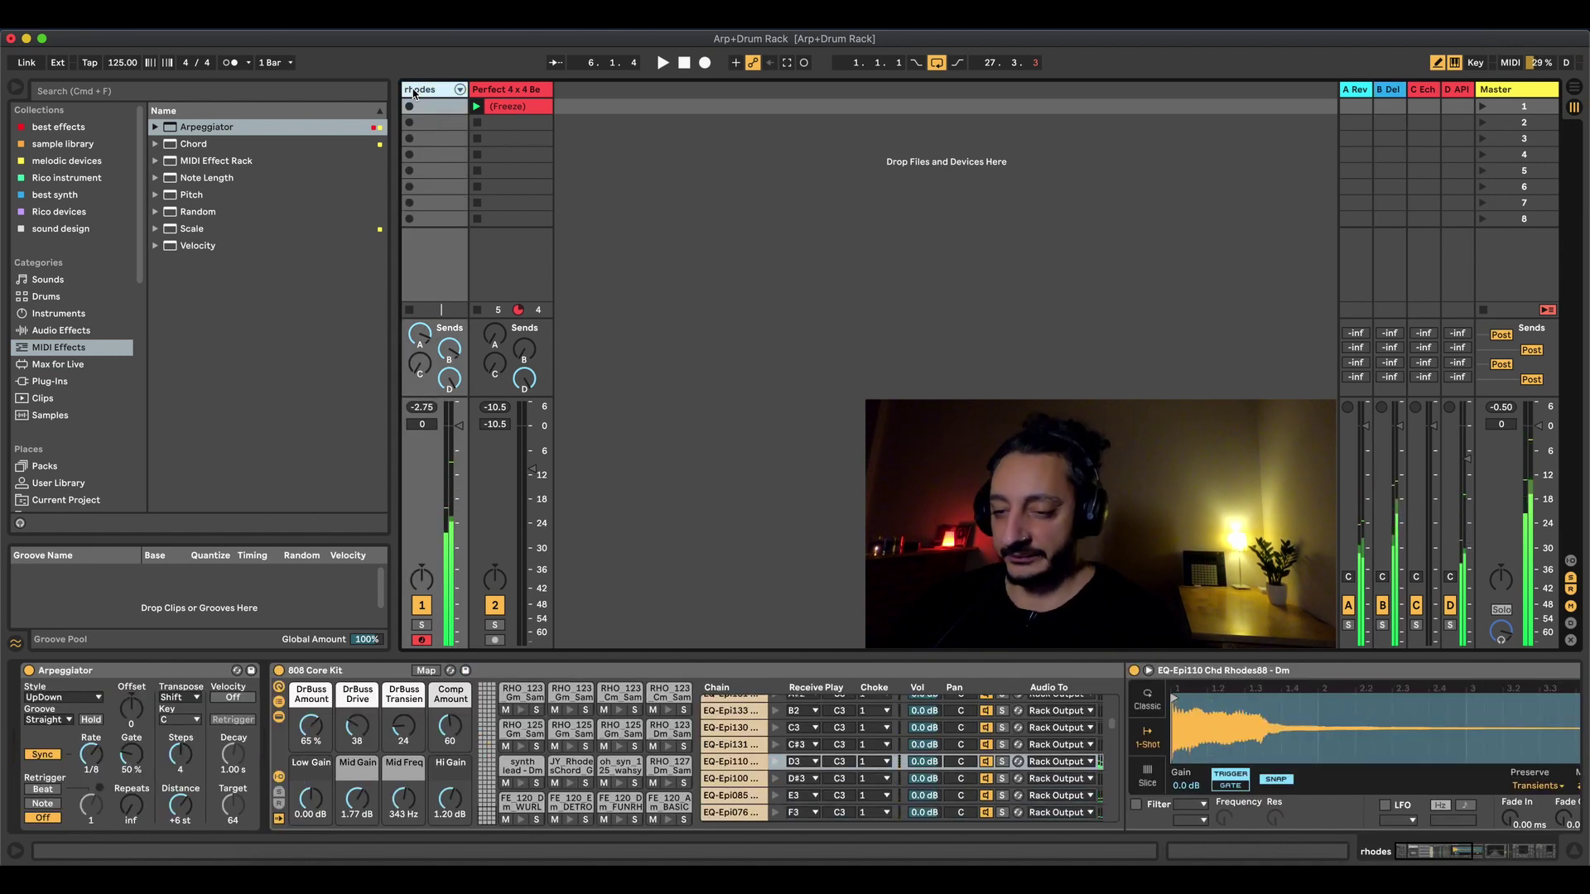